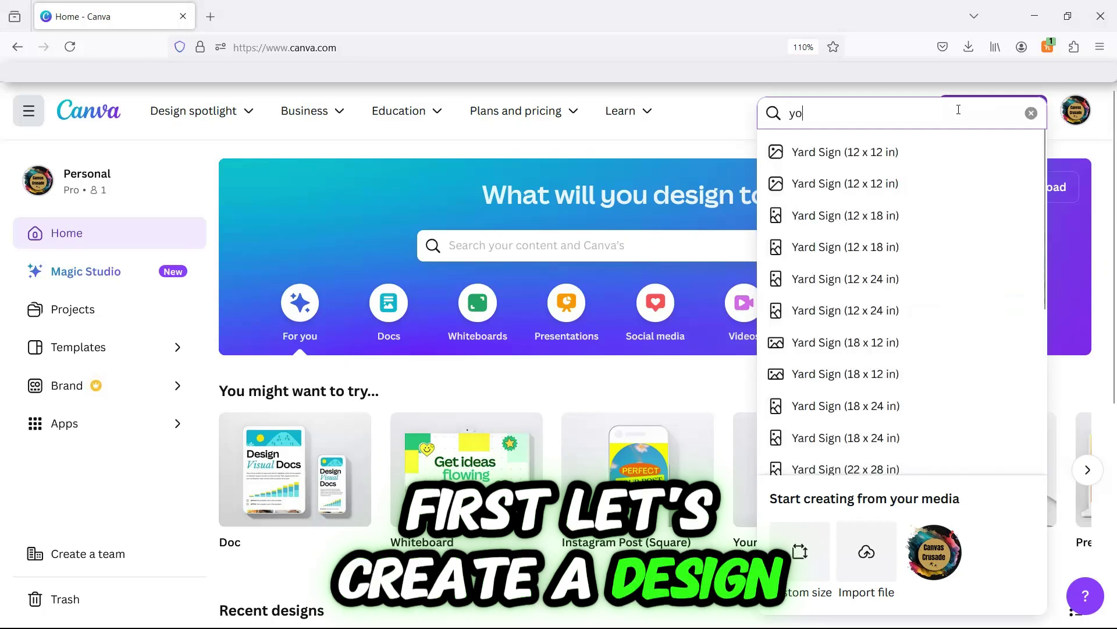
- Create a new YouTube Shorts design and show the Uploads media library
type(" shor")
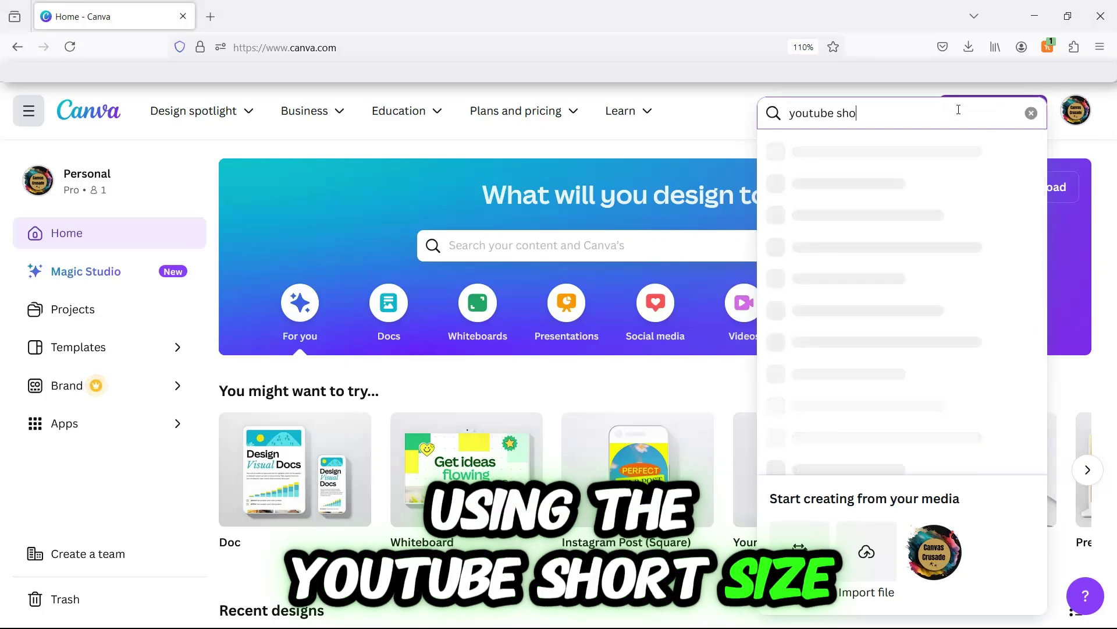
left_click(884, 150)
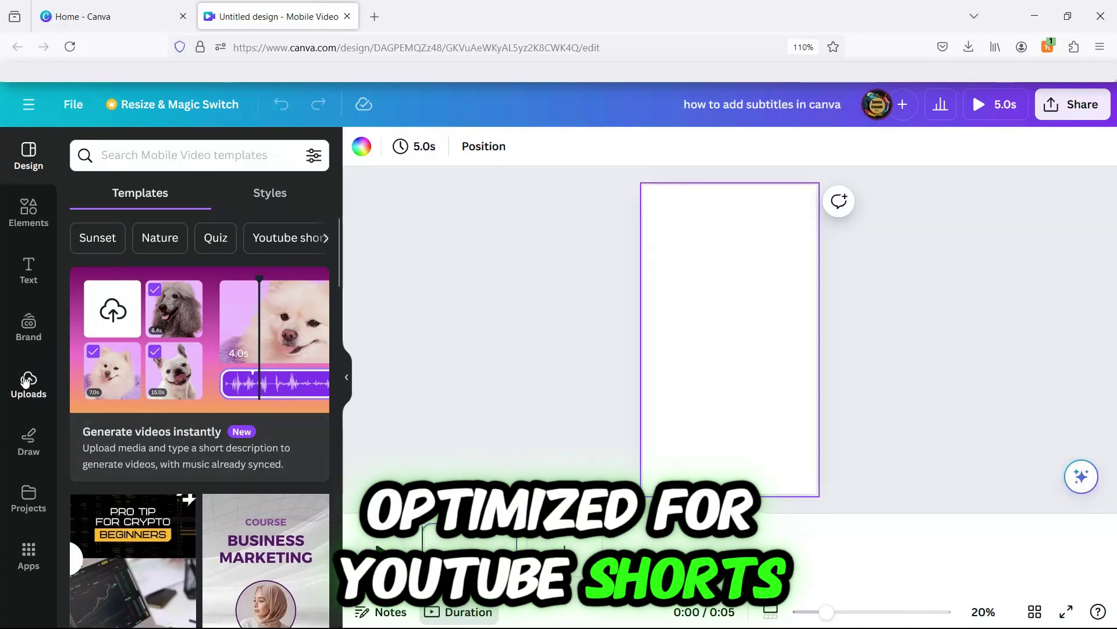
left_click(26, 382)
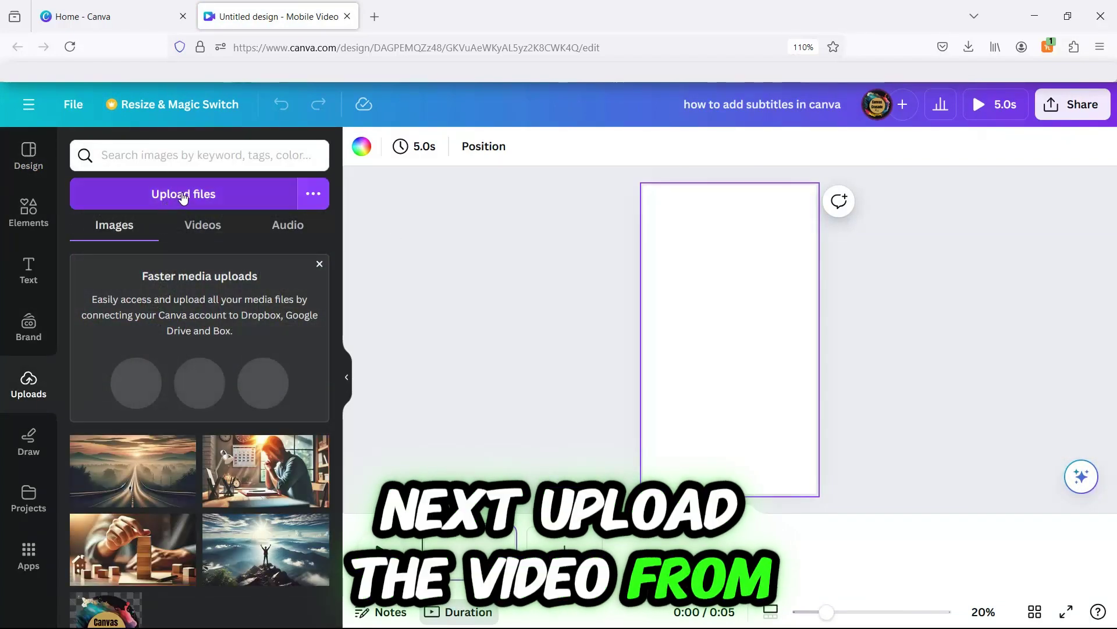
- Upload the video 'how to add captions in canva' into the design's media
left_click(183, 195)
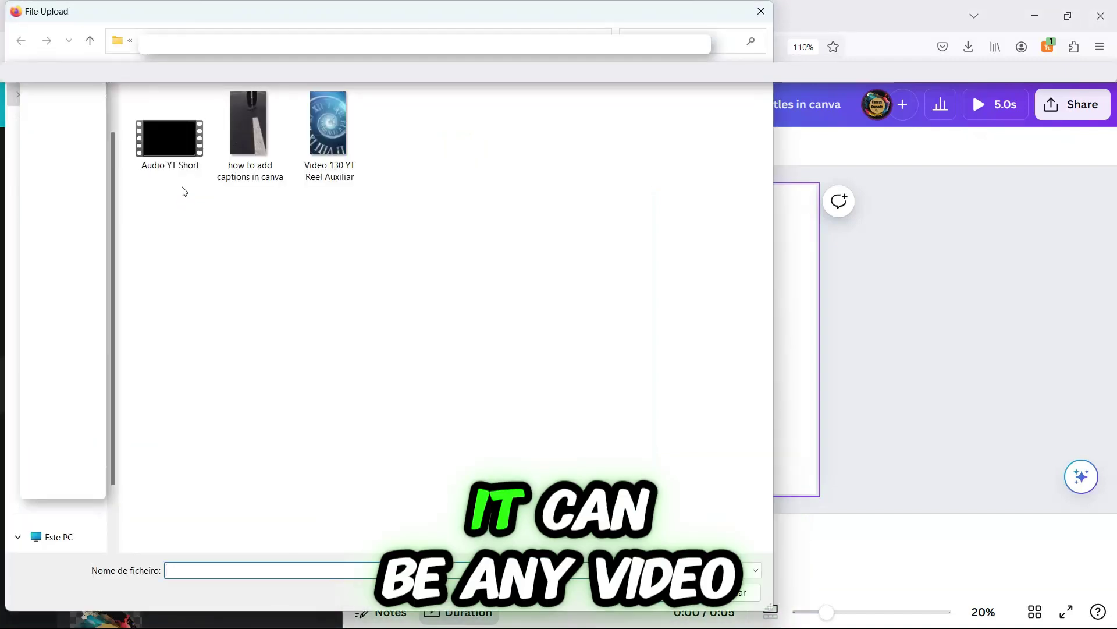
left_click(258, 127)
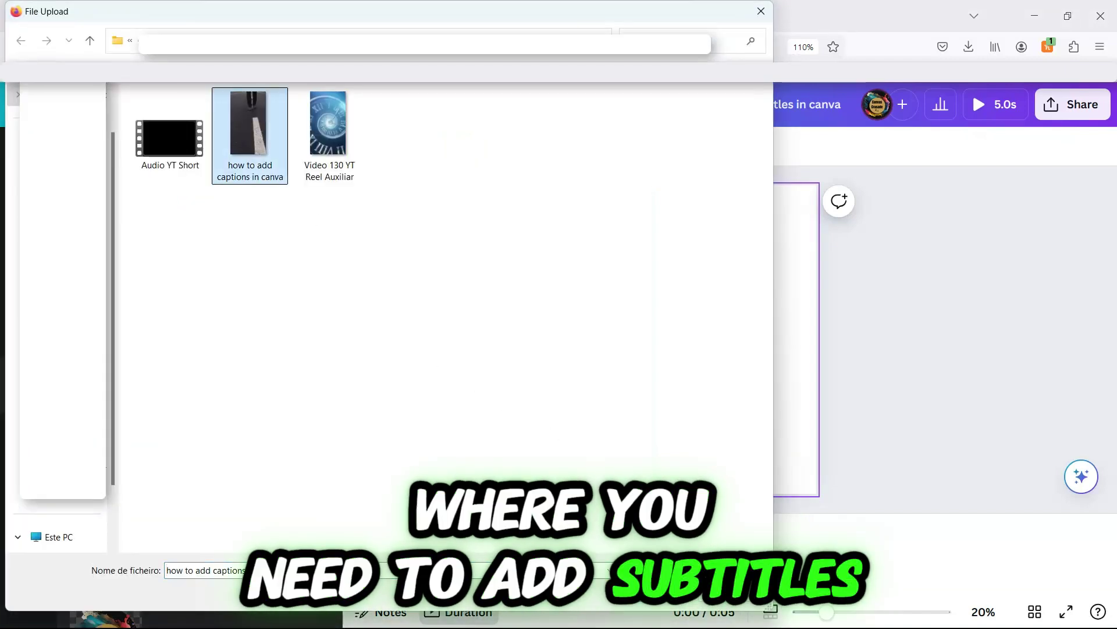
key("Return")
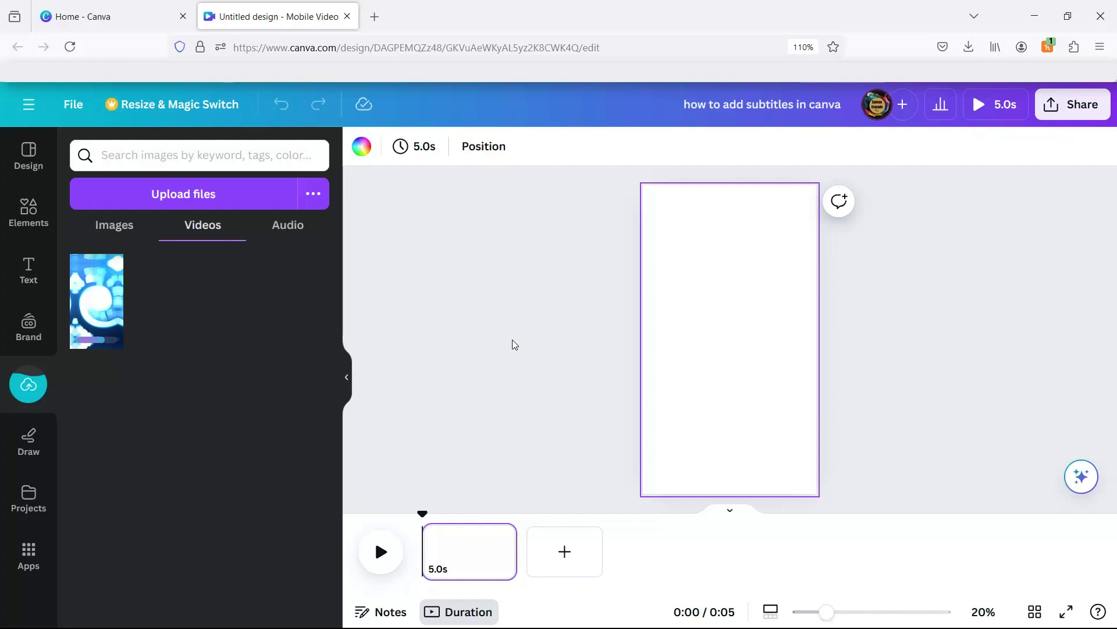
- Place the uploaded 12.1-second clip on the page and stretch it to fill the vertical frame
left_click(99, 299)
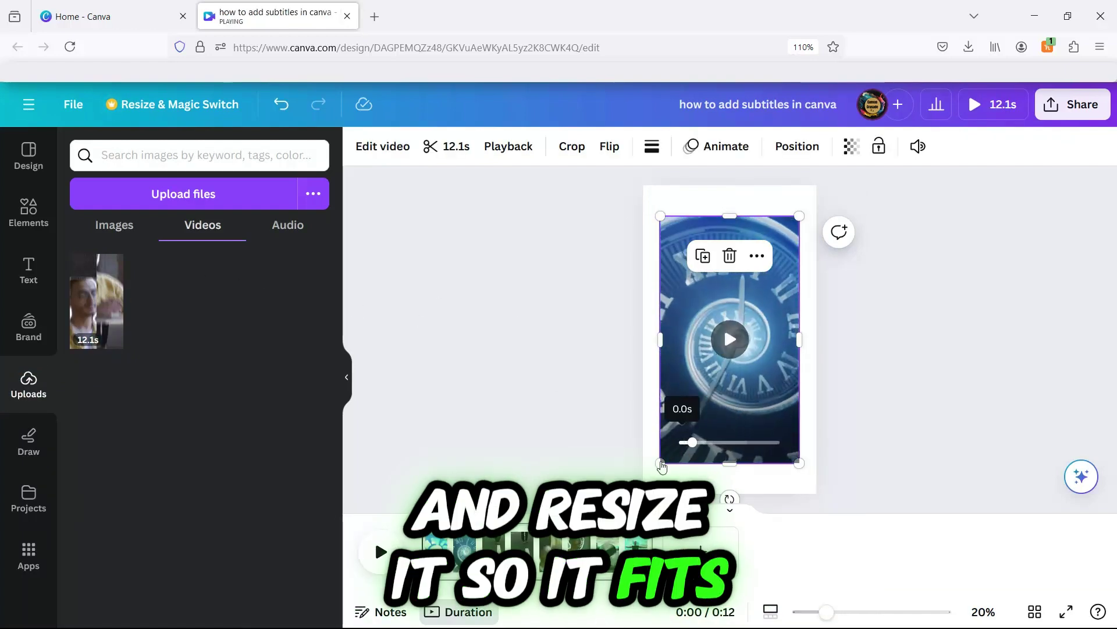
left_click_drag(660, 463, 646, 495)
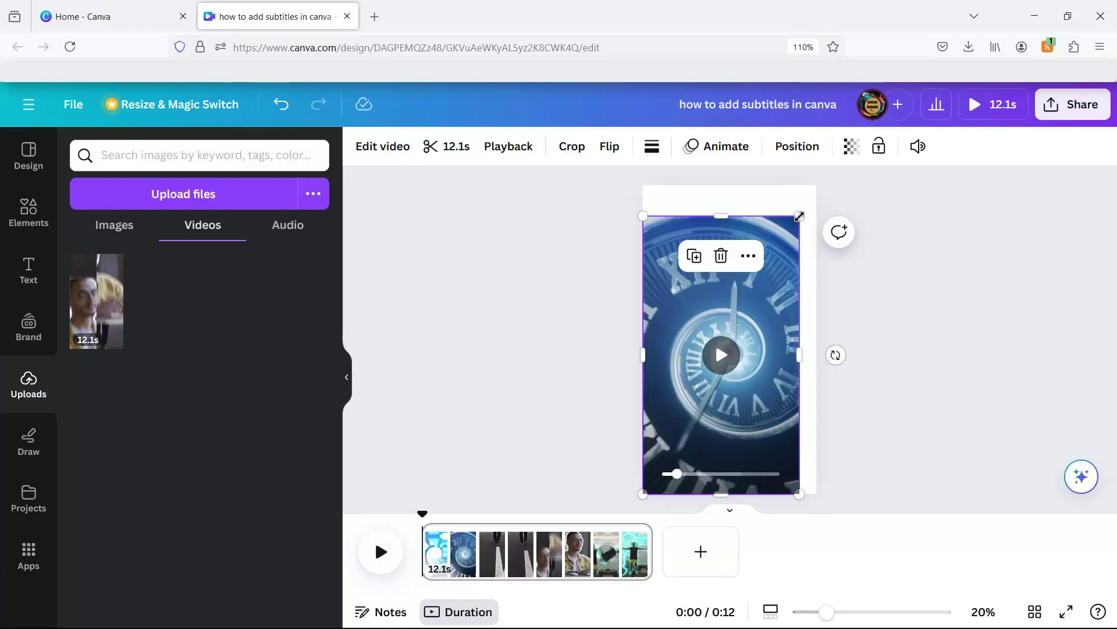
left_click_drag(799, 216, 816, 185)
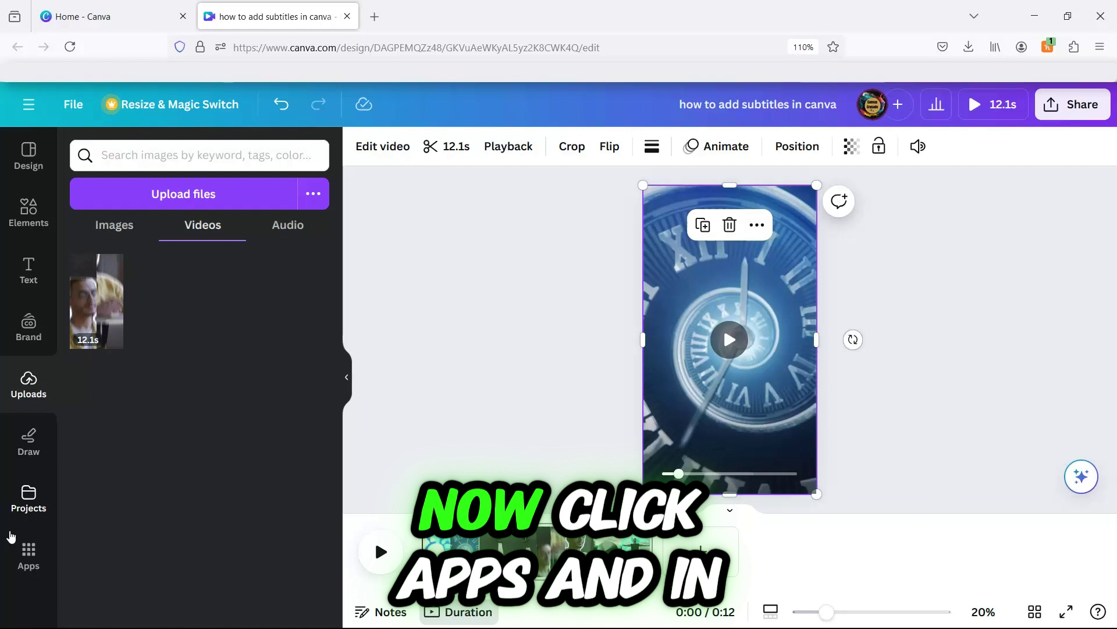
- Search the apps for 'sub' and open the Animated Subtitles app
left_click(28, 556)
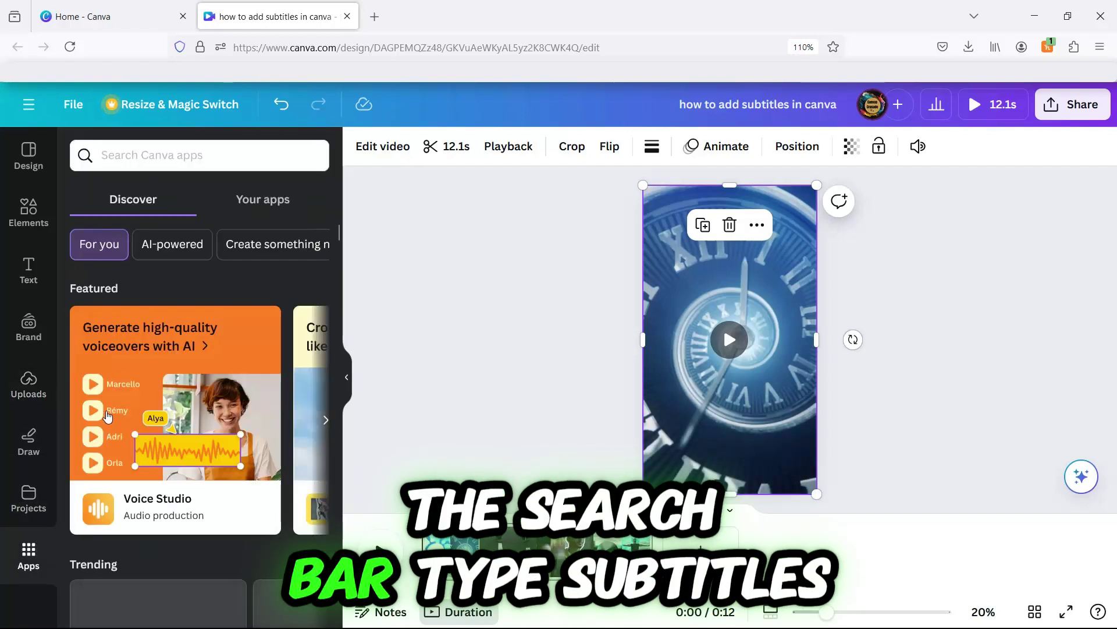
left_click(132, 156)
type("sub")
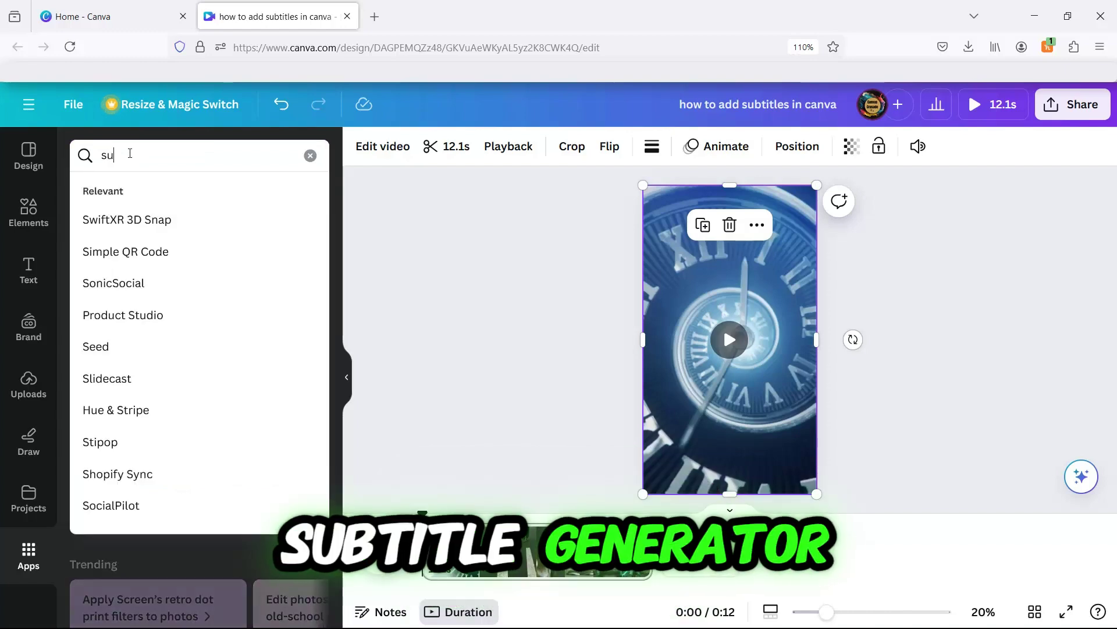
left_click(99, 222)
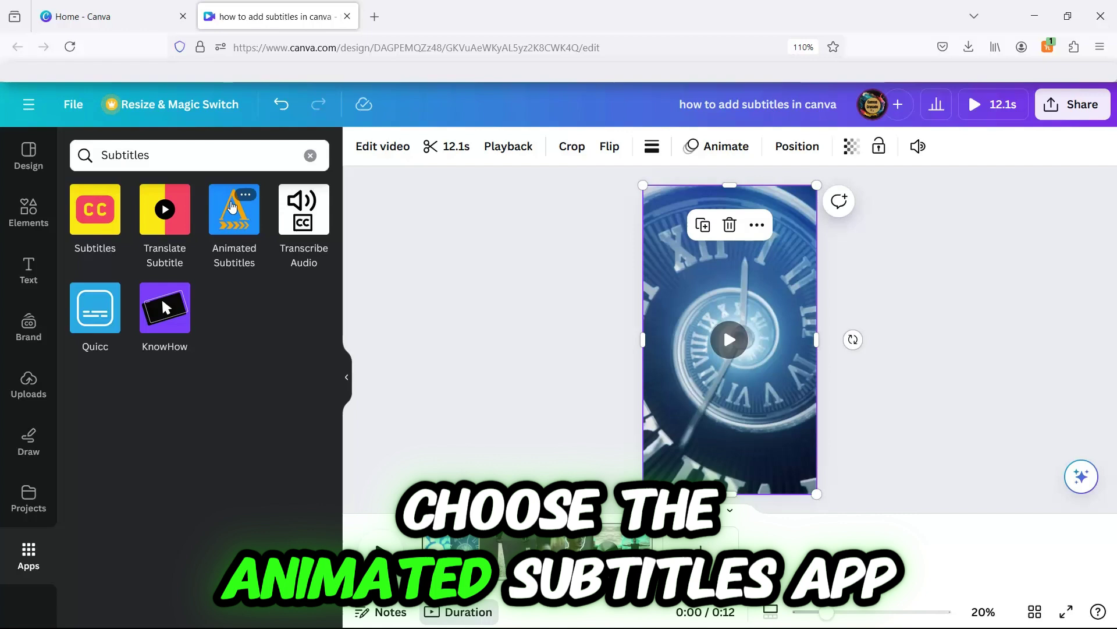
left_click(234, 219)
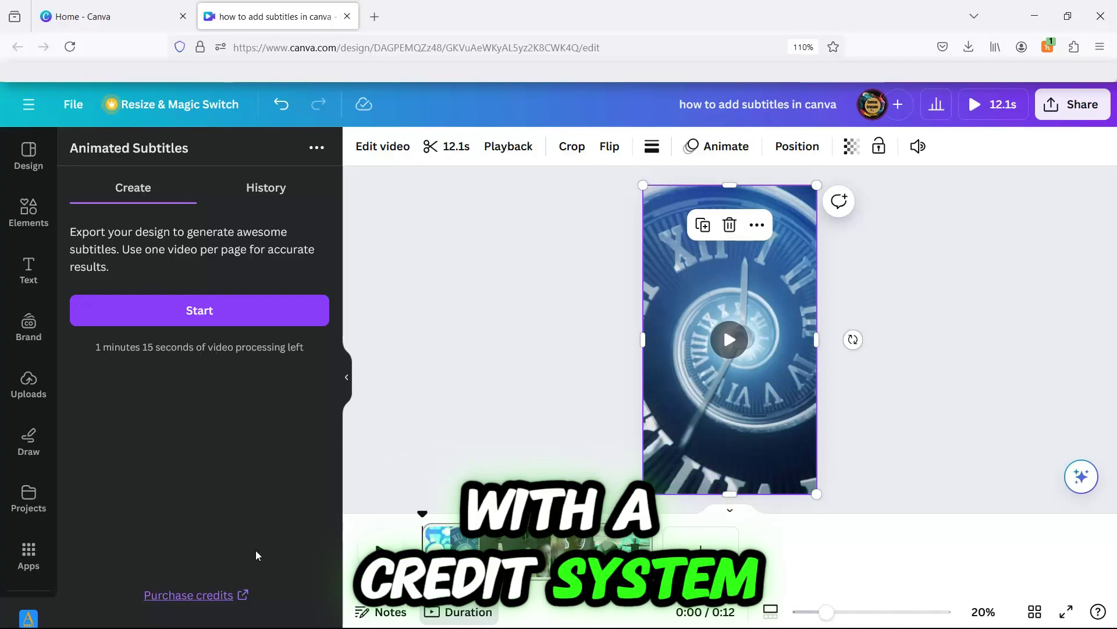
- Open the credits pricing page, then export the video so Animated Subtitles lists subtitle styles
left_click(241, 594)
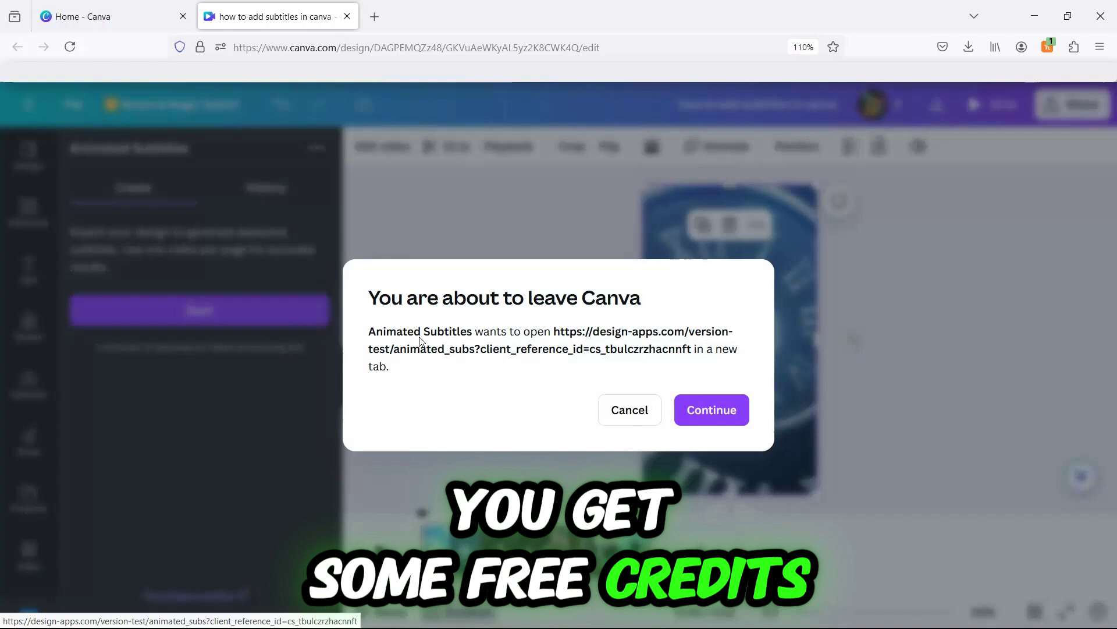
left_click(709, 408)
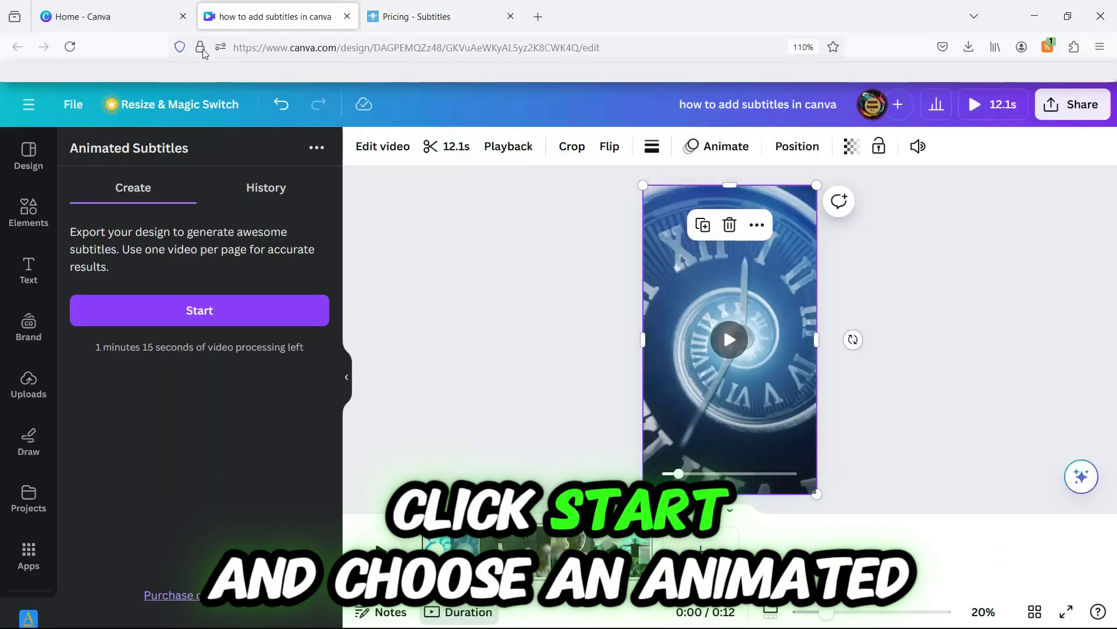
left_click(210, 314)
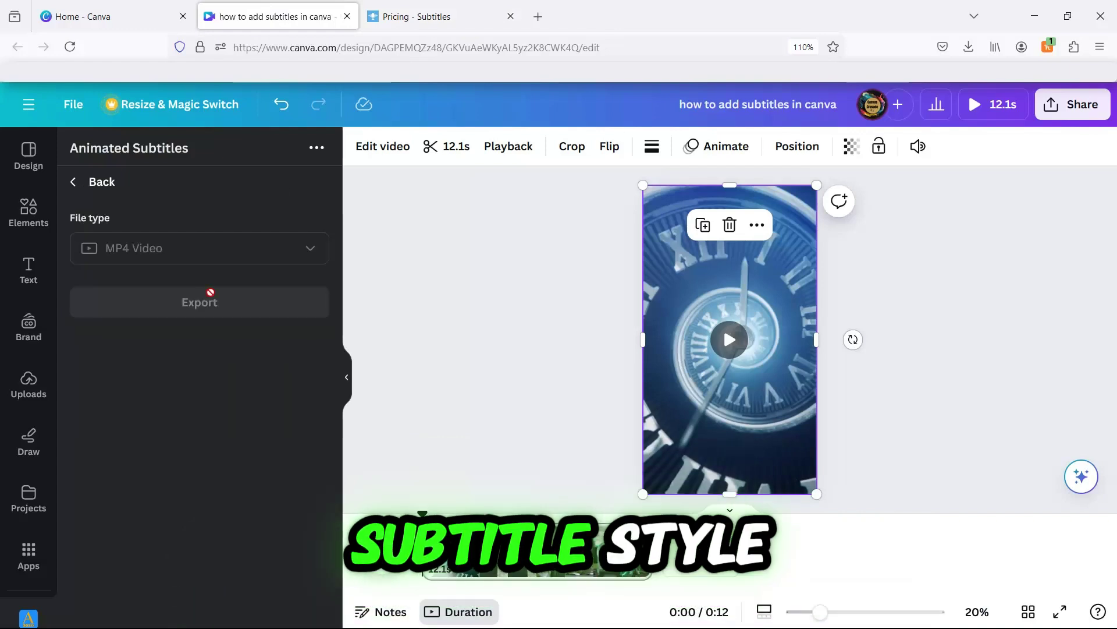
left_click(204, 298)
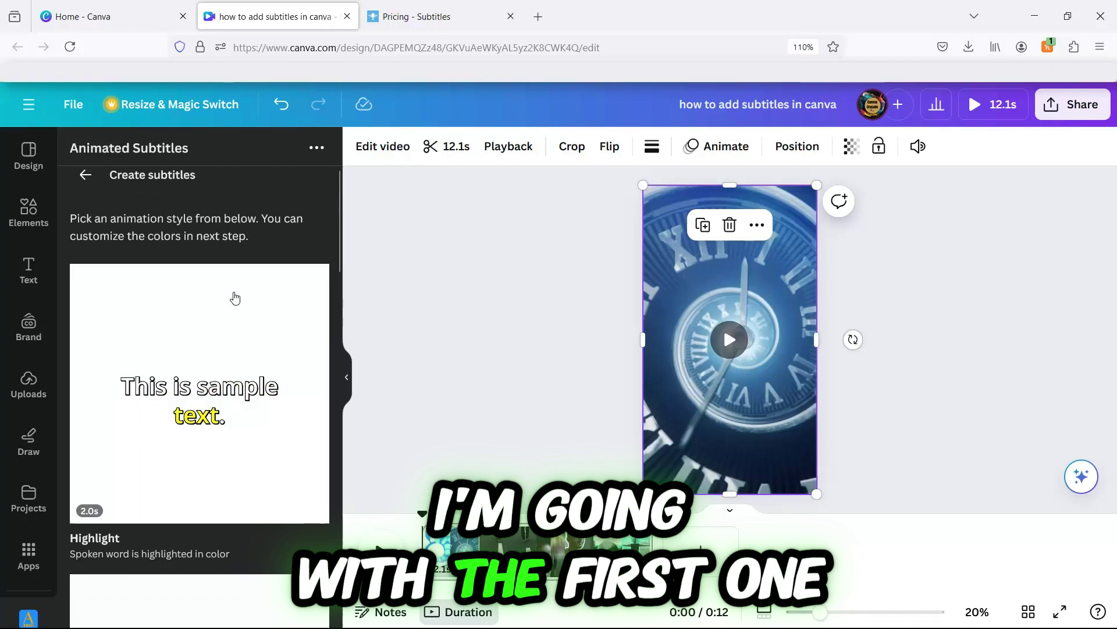
scroll(236, 298, "down", 5)
scroll(236, 298, "down", 12)
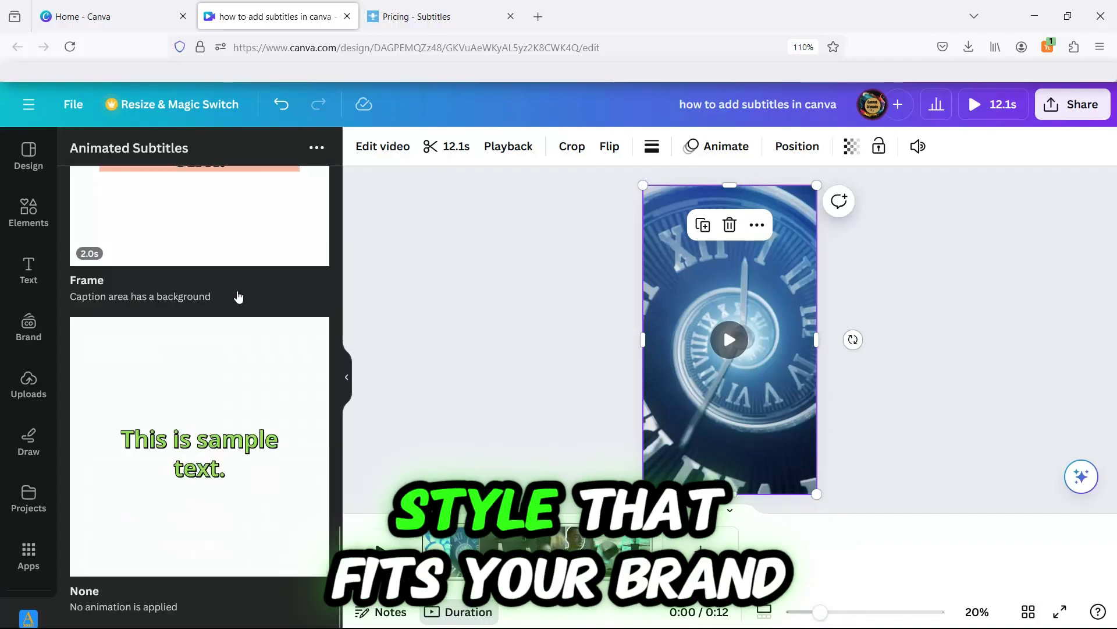
scroll(239, 297, "up", 5)
scroll(242, 296, "up", 10)
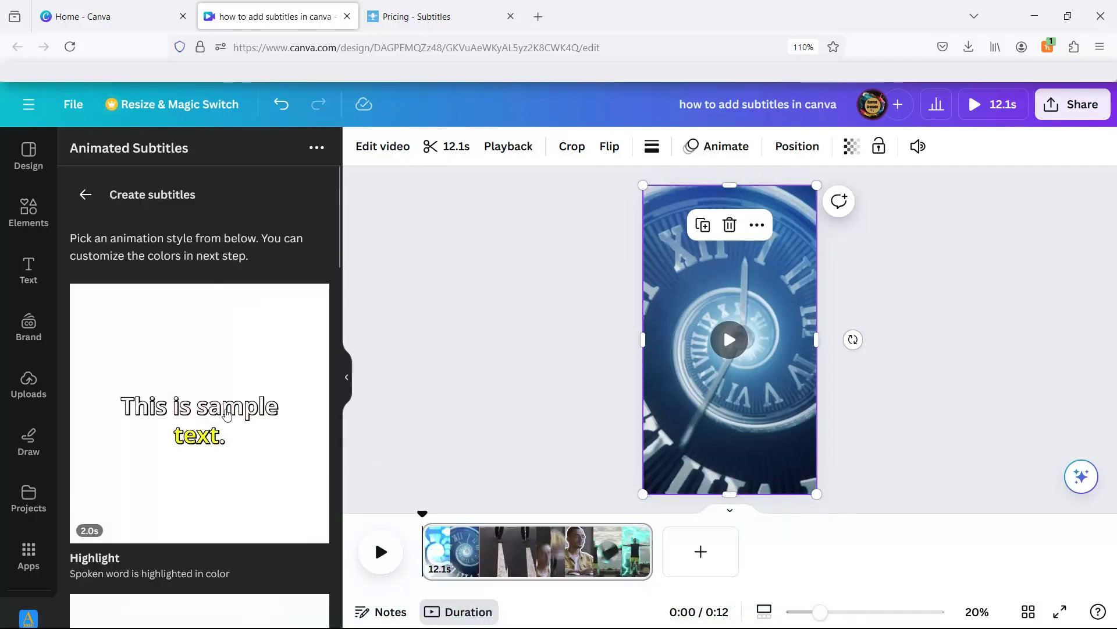
- Choose the Highlight subtitle style with Anton font at Medium size
left_click(227, 414)
scroll(252, 392, "down", 2)
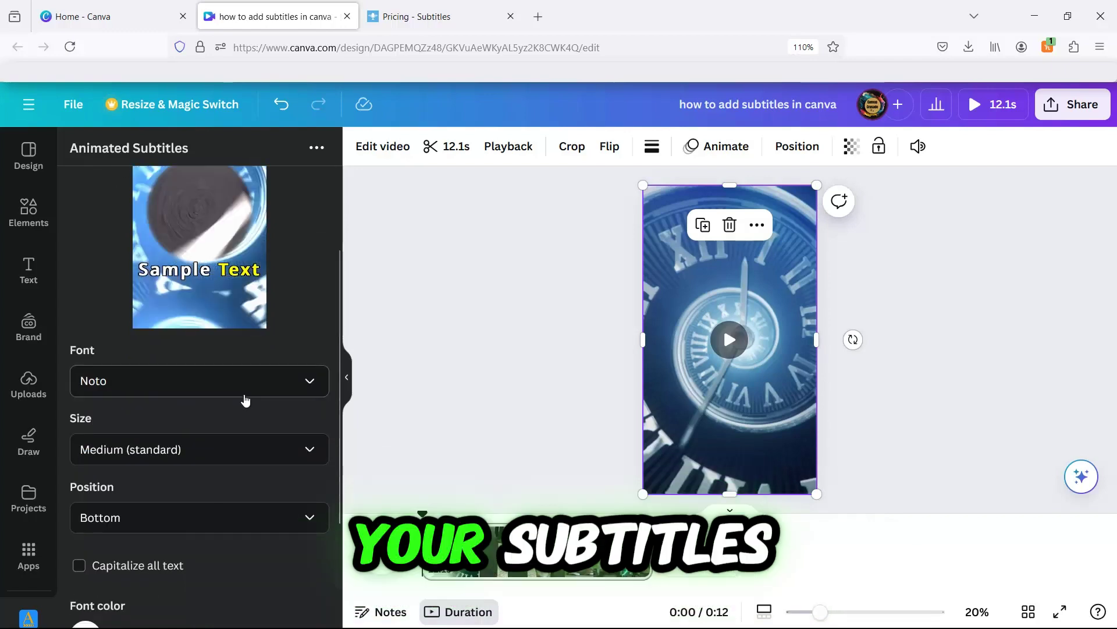
left_click(265, 391)
left_click(140, 520)
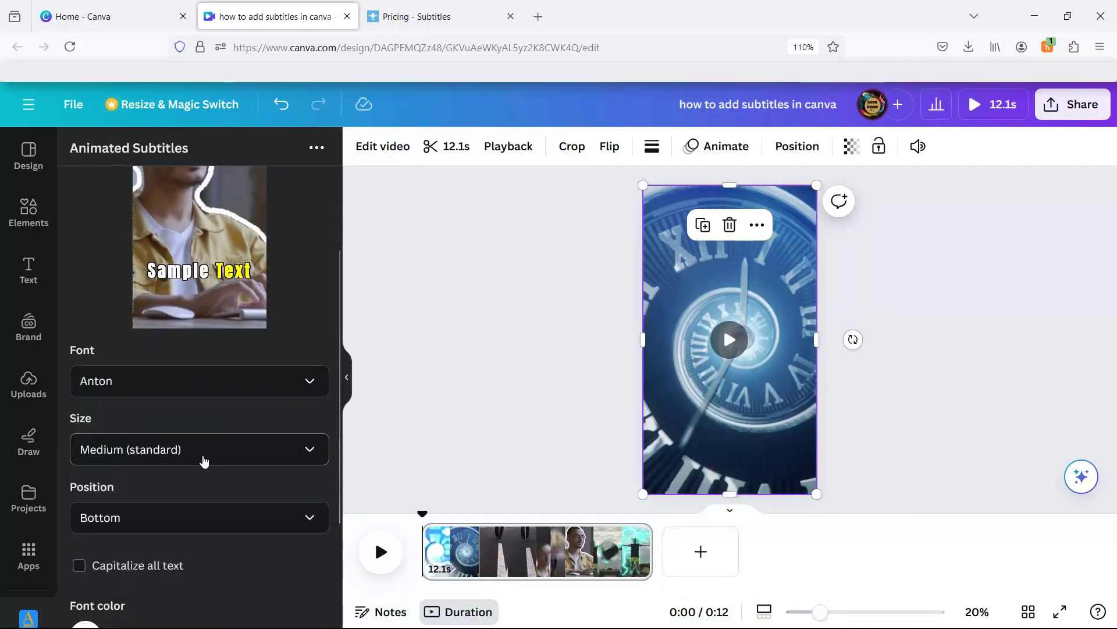
left_click(218, 453)
left_click(162, 564)
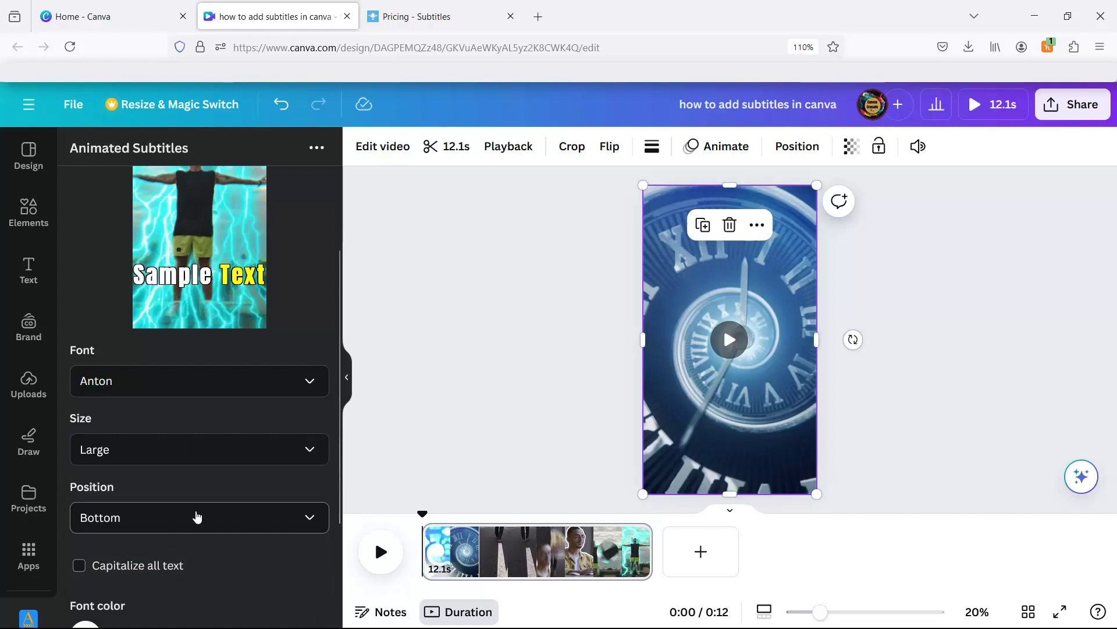
left_click(194, 457)
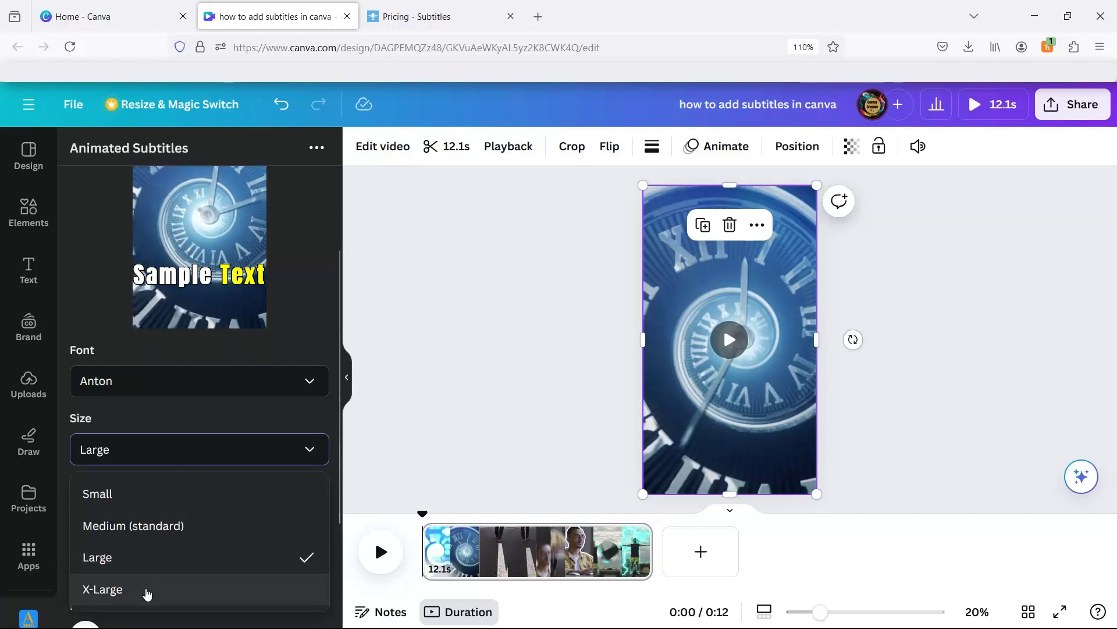
left_click(147, 594)
left_click(119, 454)
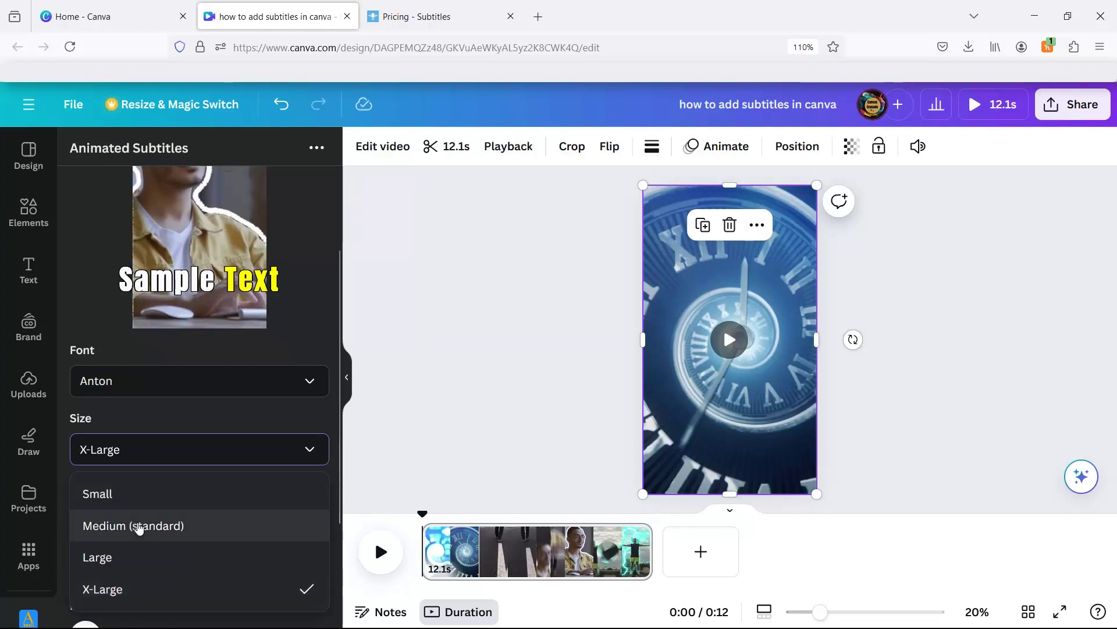
left_click(139, 526)
- Capitalize all subtitle text and set the highlight colour to blue #1C00FF
scroll(242, 459, "down", 3)
left_click(167, 441)
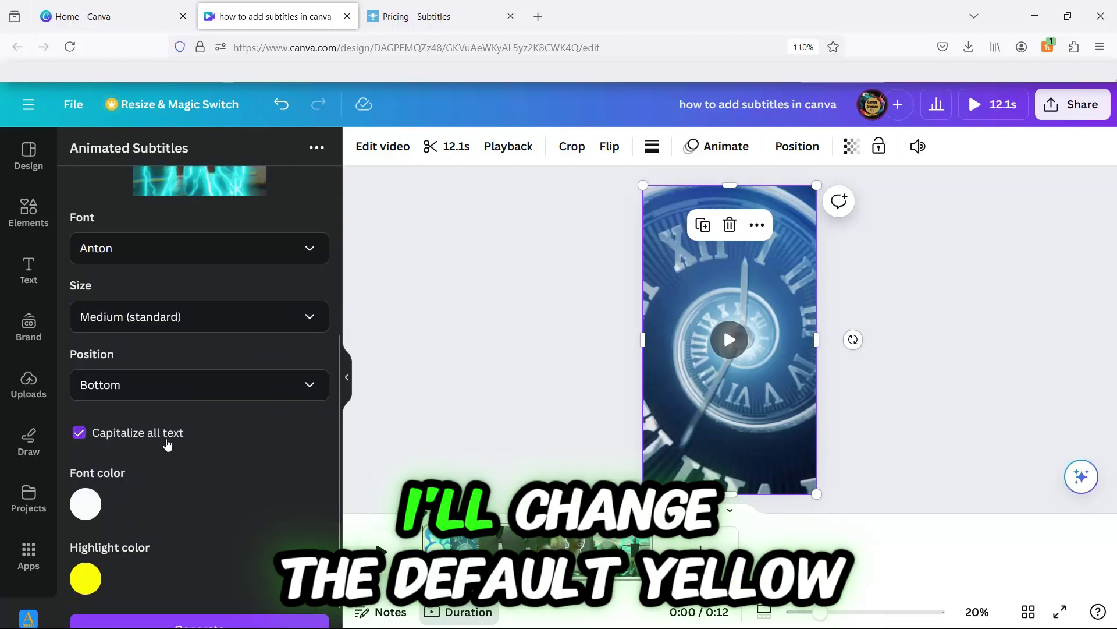
scroll(134, 483, "down", 3)
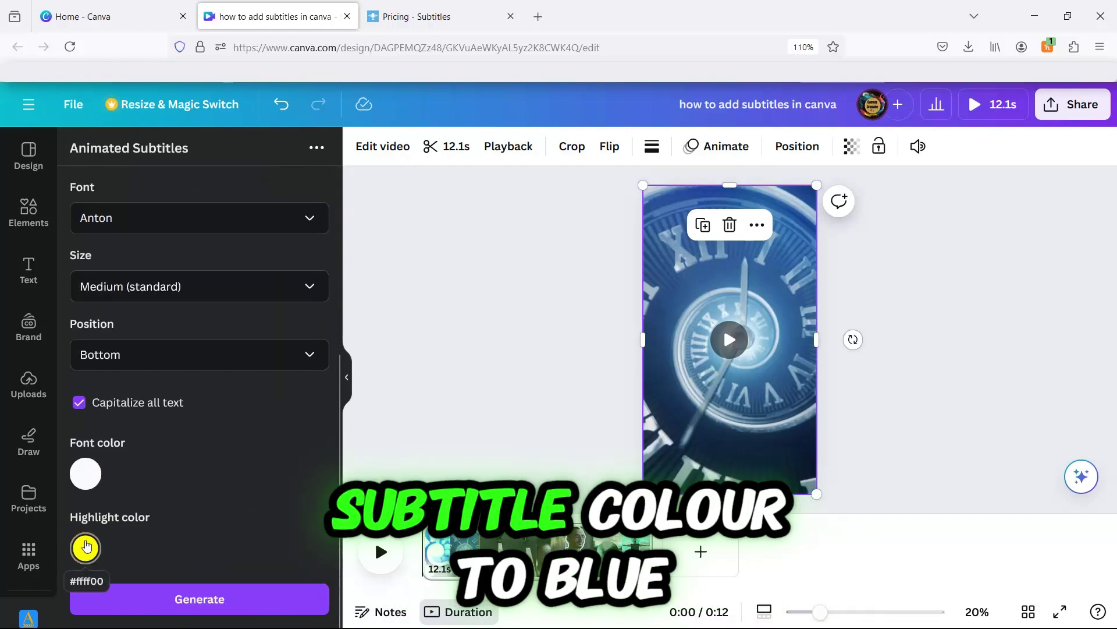
left_click(86, 547)
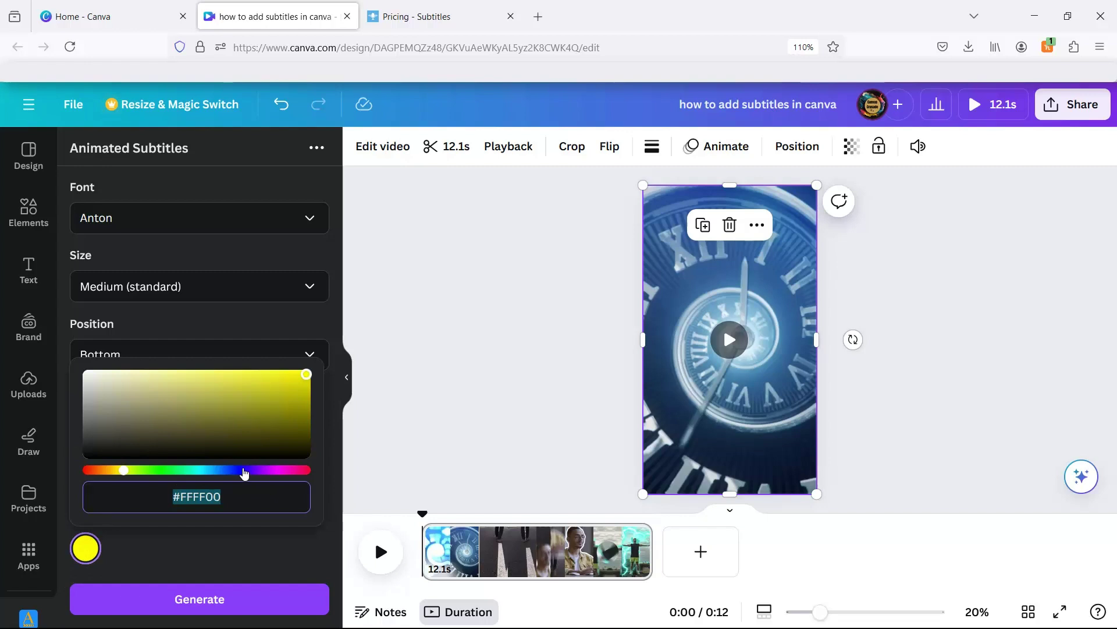
left_click(237, 471)
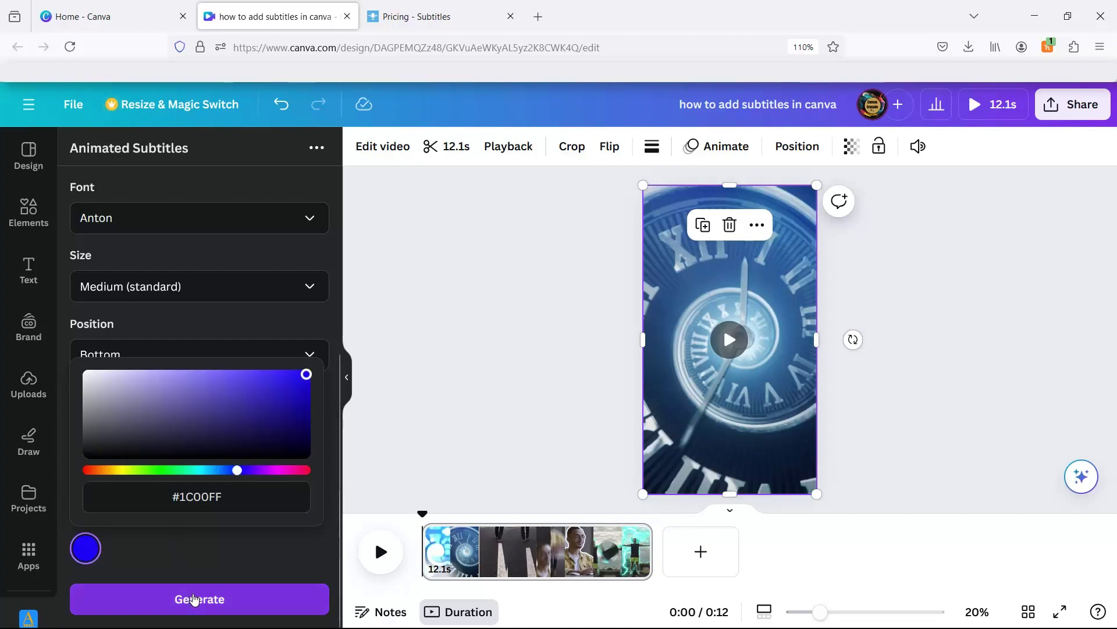
left_click(199, 600)
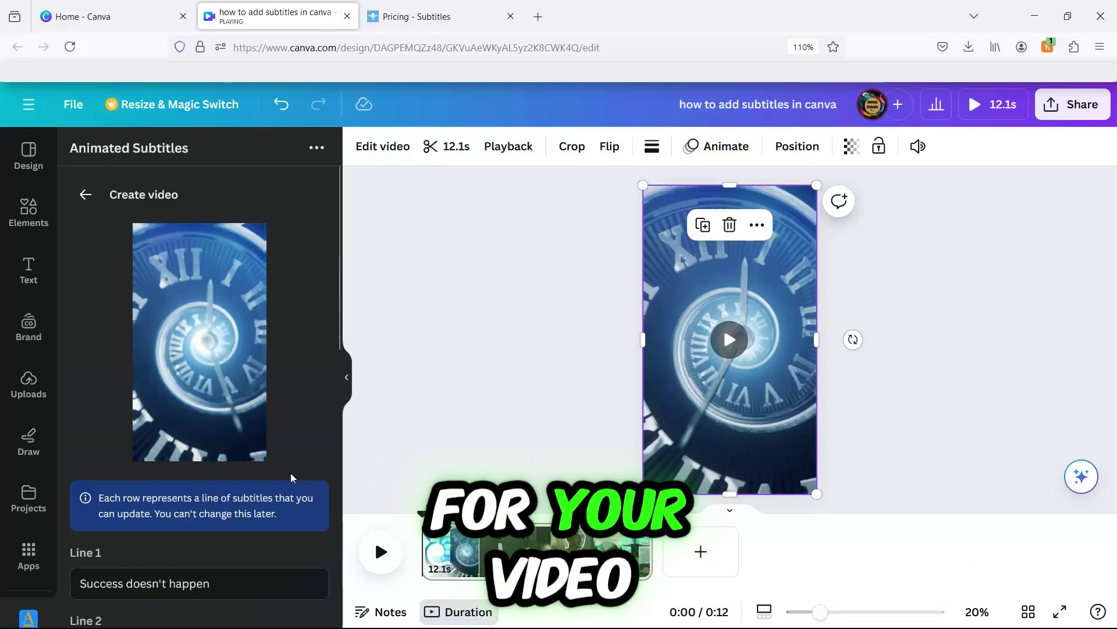
scroll(263, 484, "down", 1)
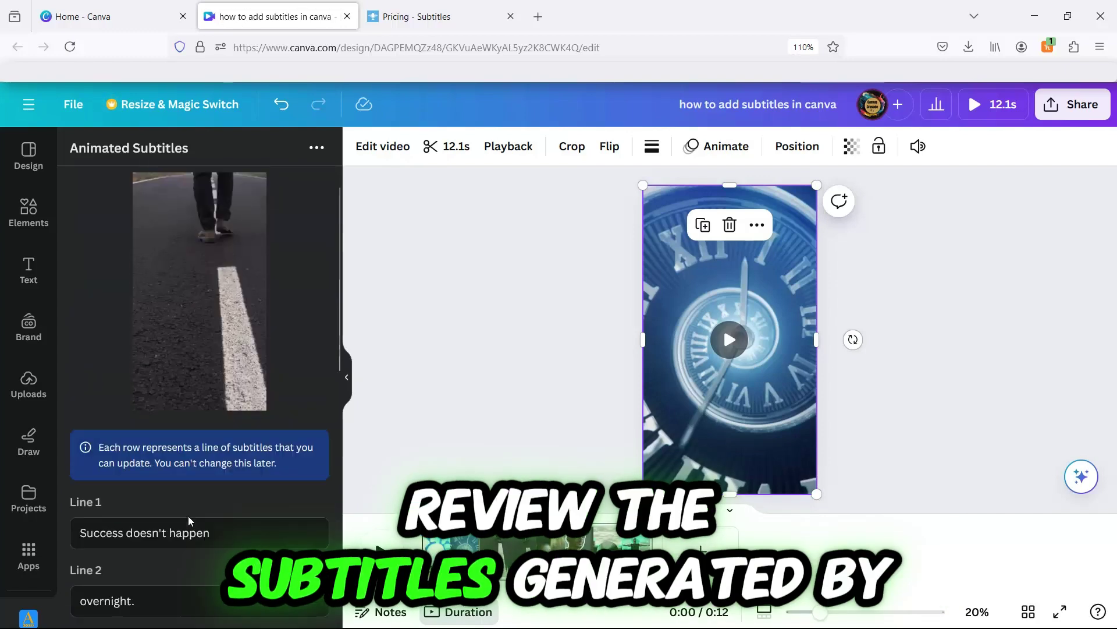
scroll(232, 454, "up", 1)
mouse_move(226, 424)
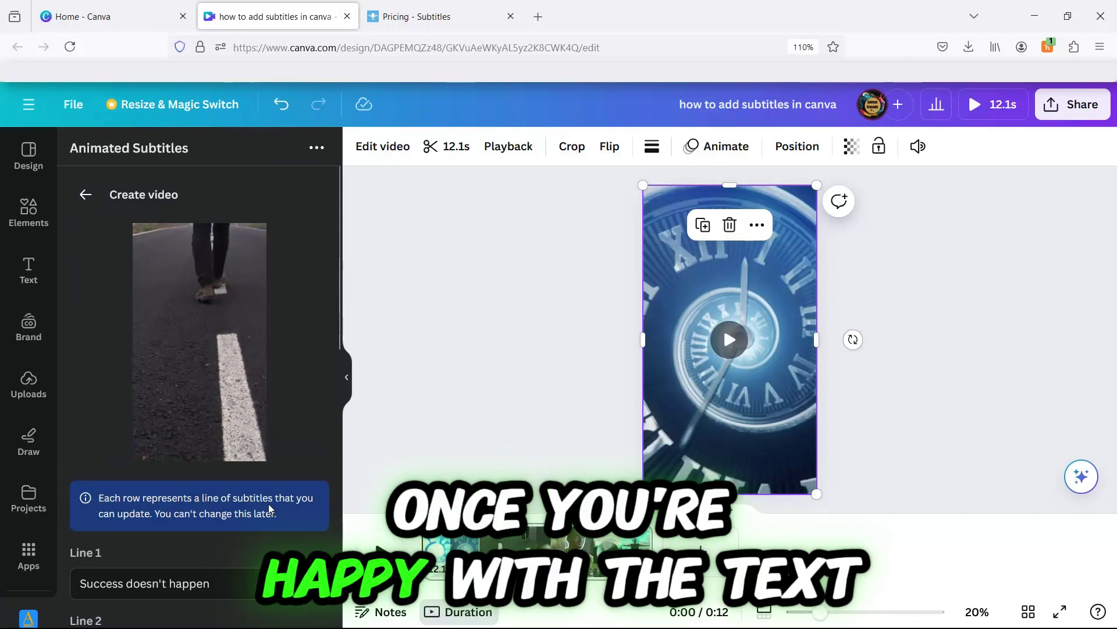
scroll(268, 507, "down", 5)
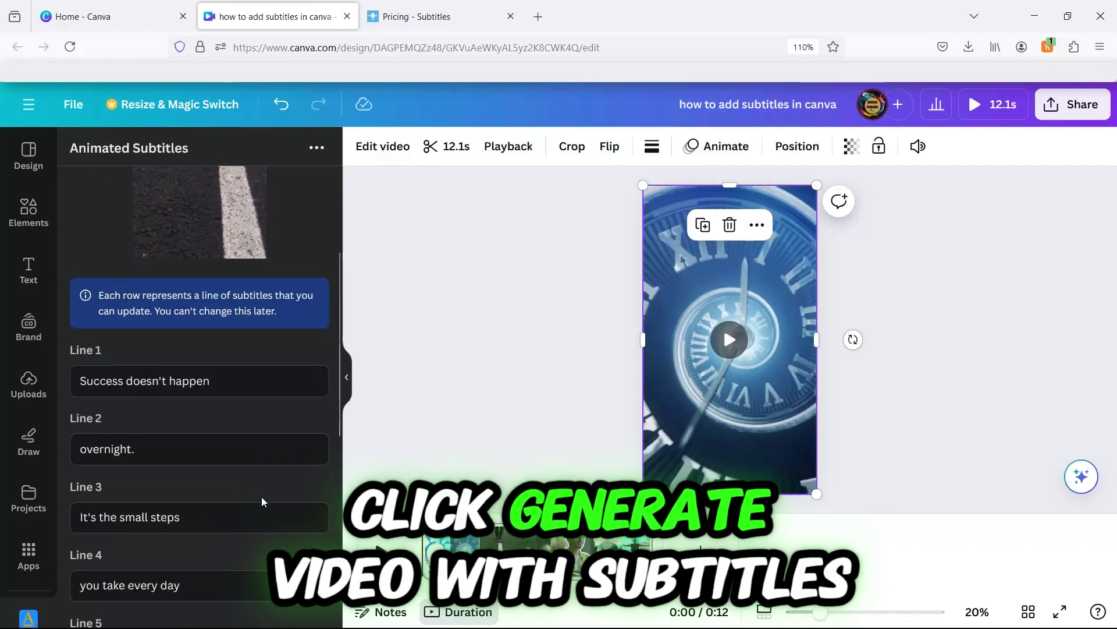
scroll(262, 502, "down", 10)
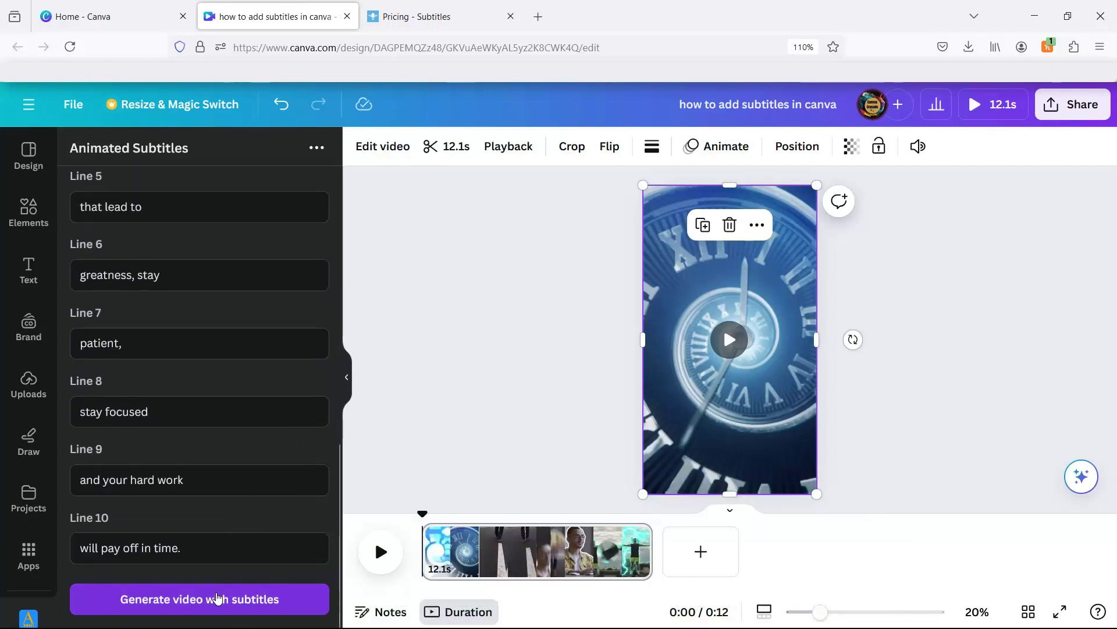
- Generate the subtitled video, open the completed result and play its preview
left_click(216, 597)
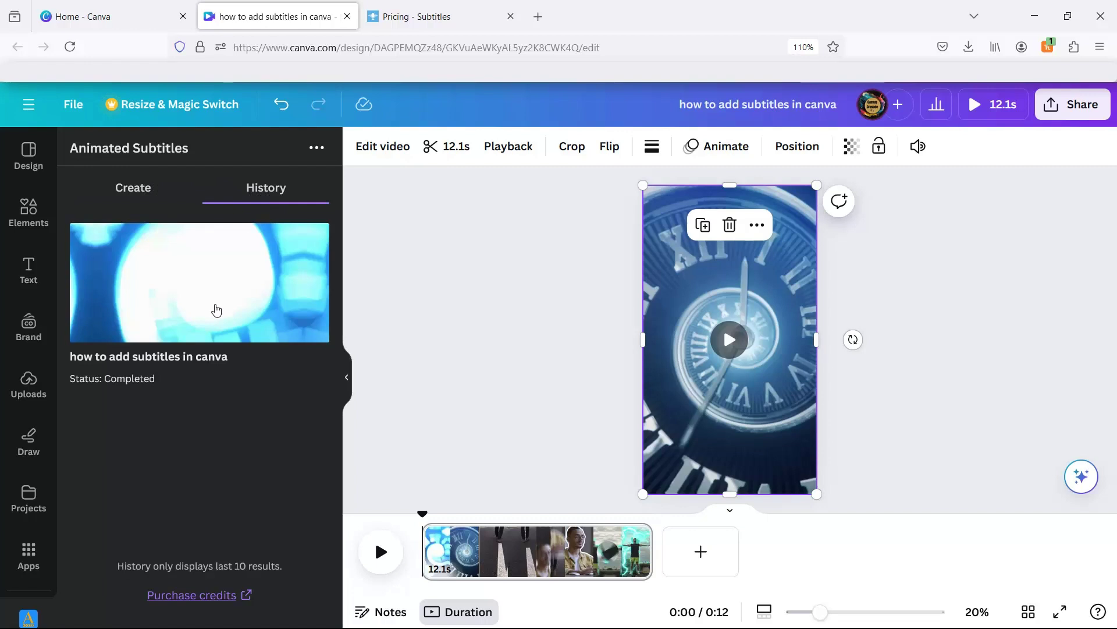
left_click(217, 309)
scroll(237, 299, "down", 5)
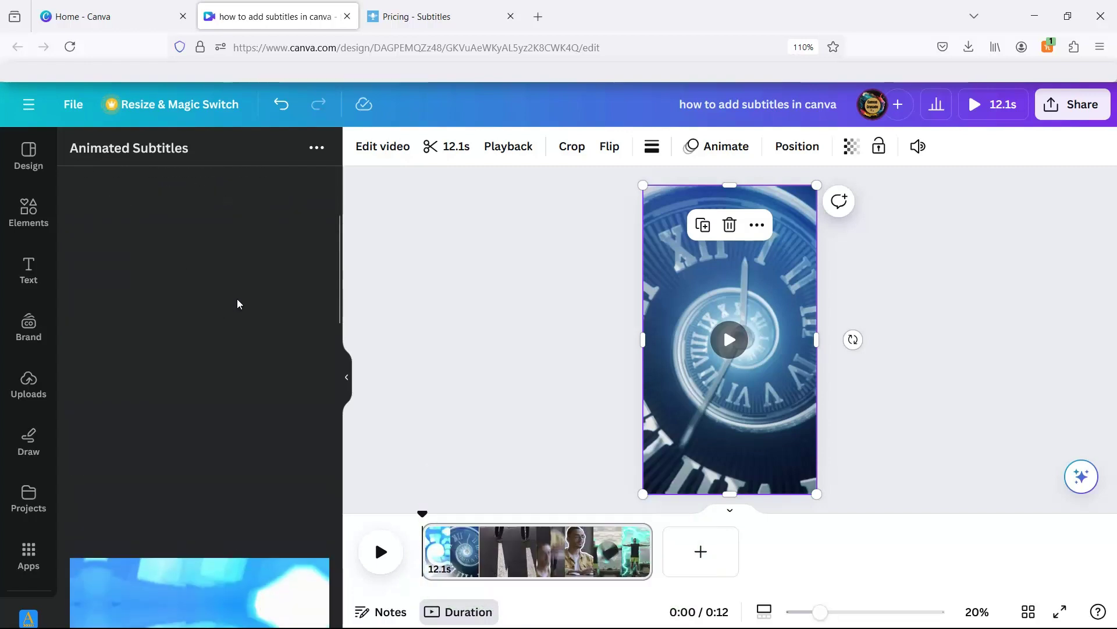
scroll(236, 298, "down", 3)
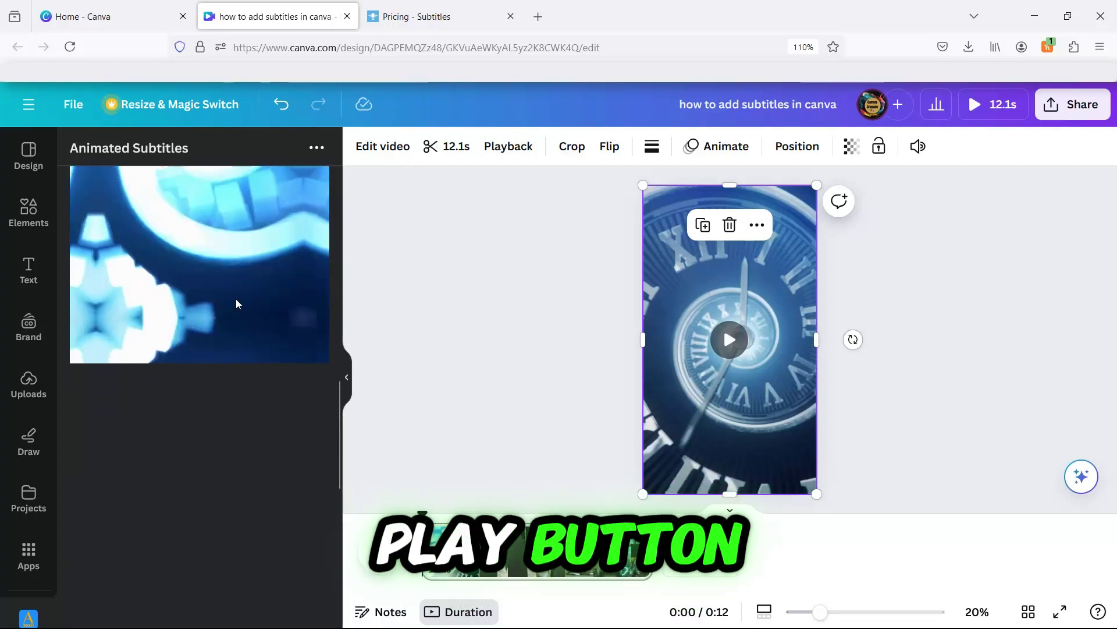
scroll(236, 298, "up", 2)
left_click(206, 254)
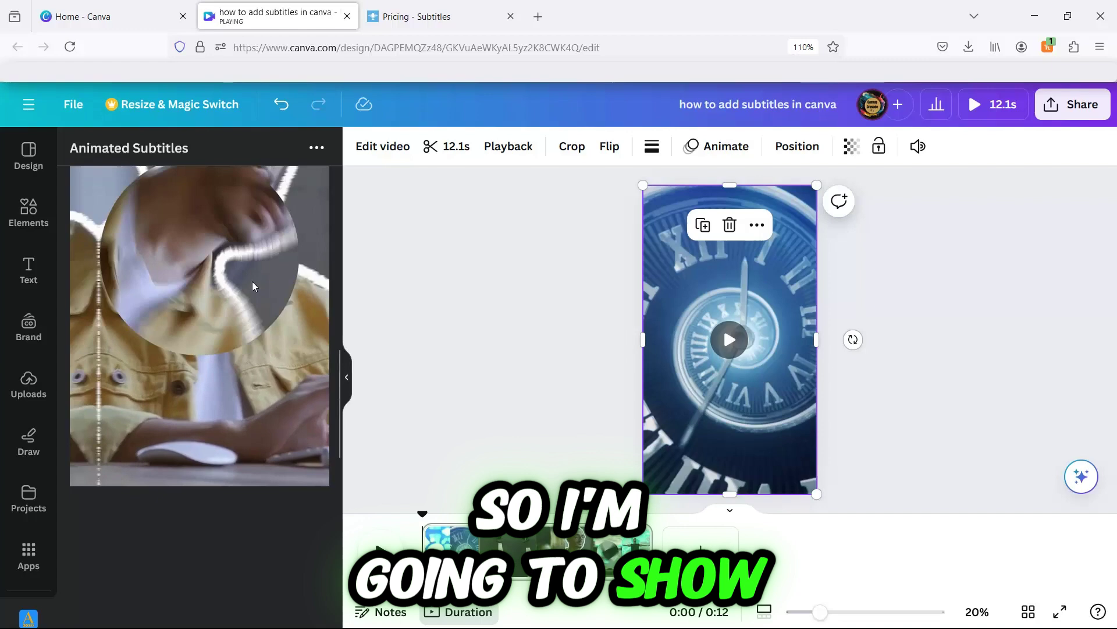
- Go back to editing, reselect the Highlight style and regenerate the subtitles
scroll(254, 284, "down", 3)
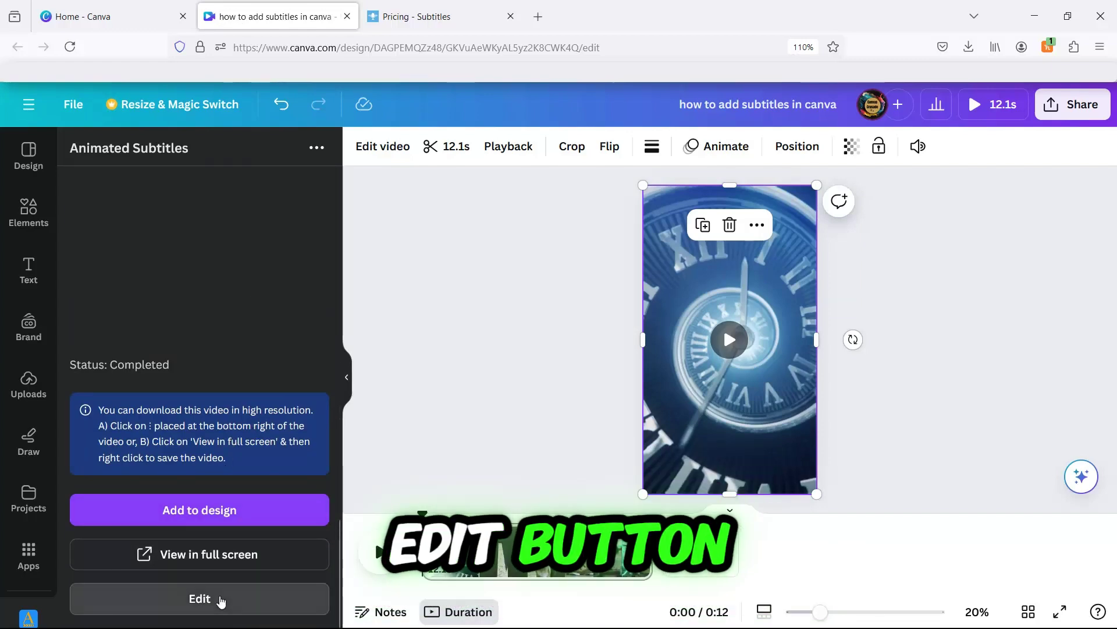
left_click(219, 598)
left_click(201, 457)
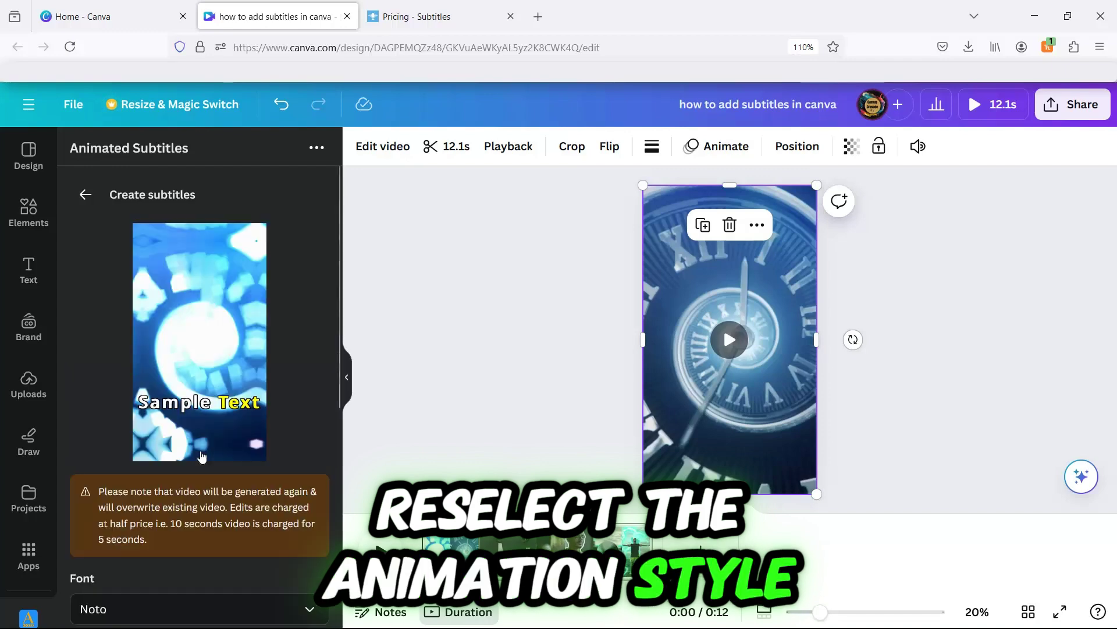
scroll(217, 438, "down", 5)
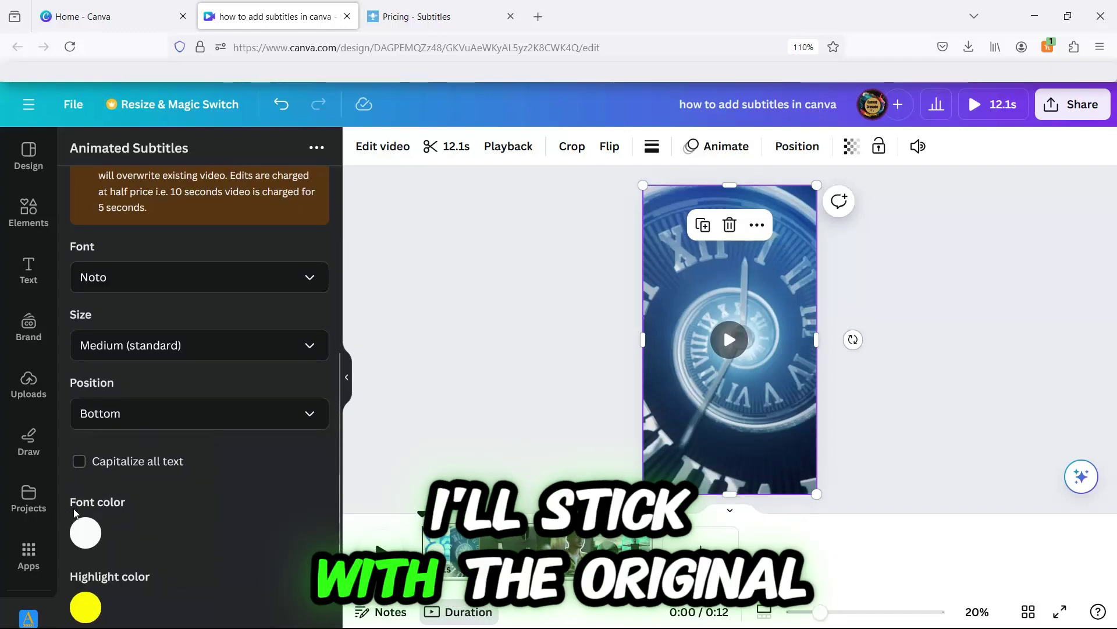
scroll(191, 555, "down", 1)
scroll(188, 550, "down", 2)
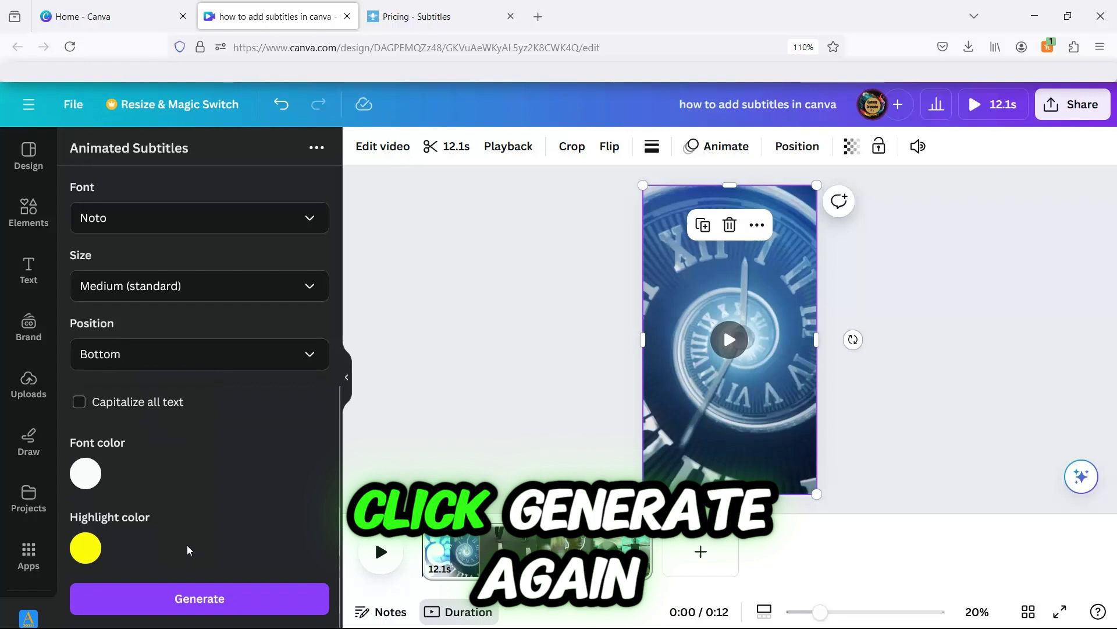
left_click(186, 598)
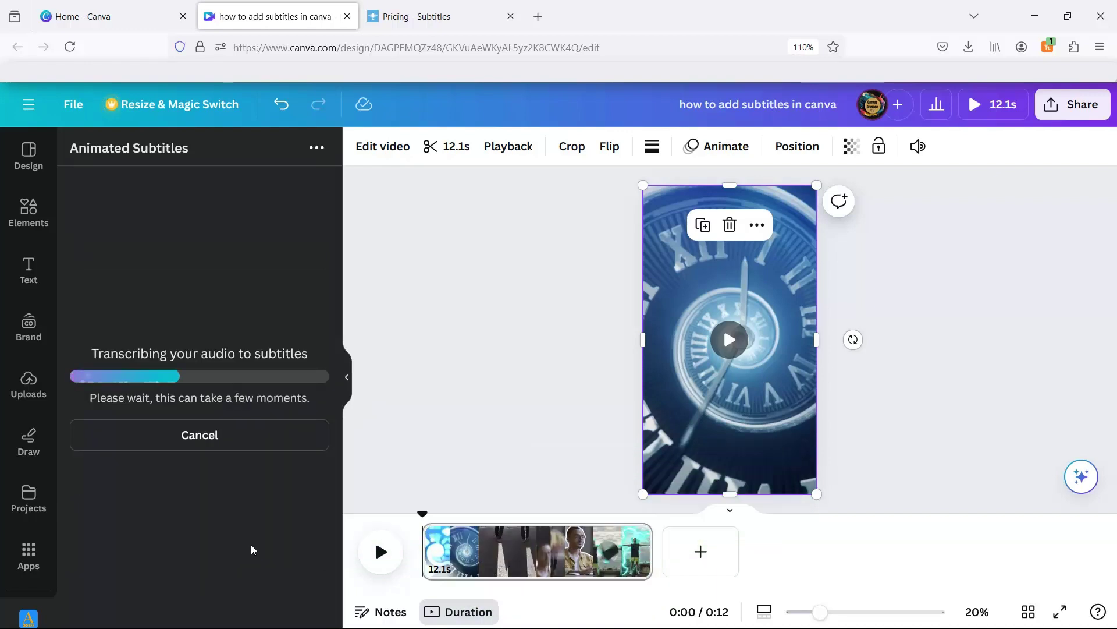
- Create the video with the yellow-highlight subtitles and open its completed preview
scroll(263, 542, "down", 10)
left_click(213, 600)
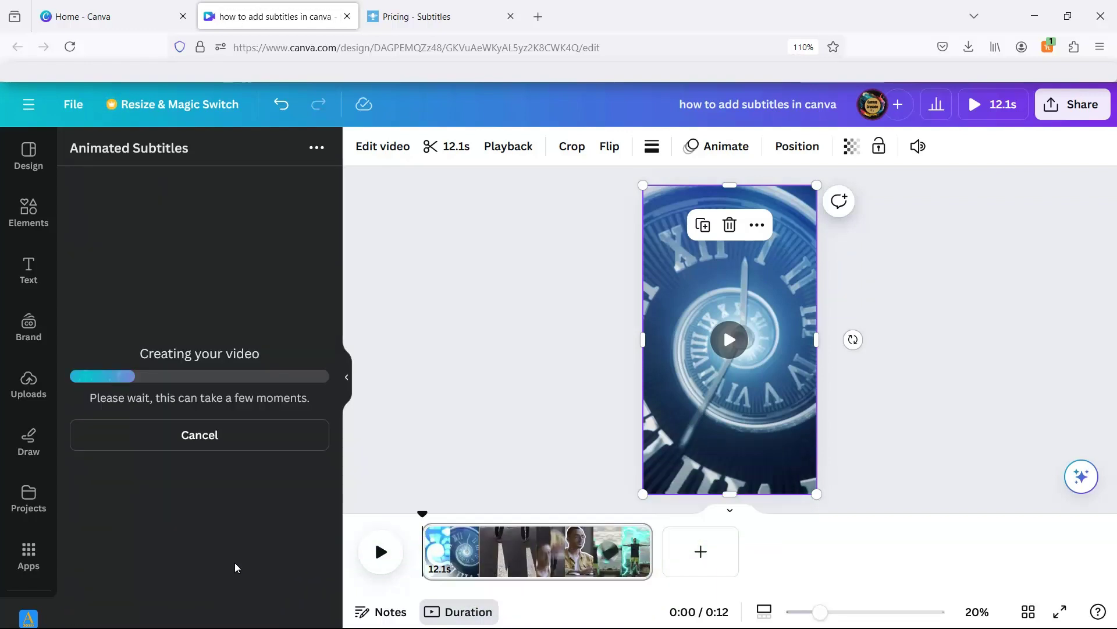
left_click(166, 253)
left_click(187, 313)
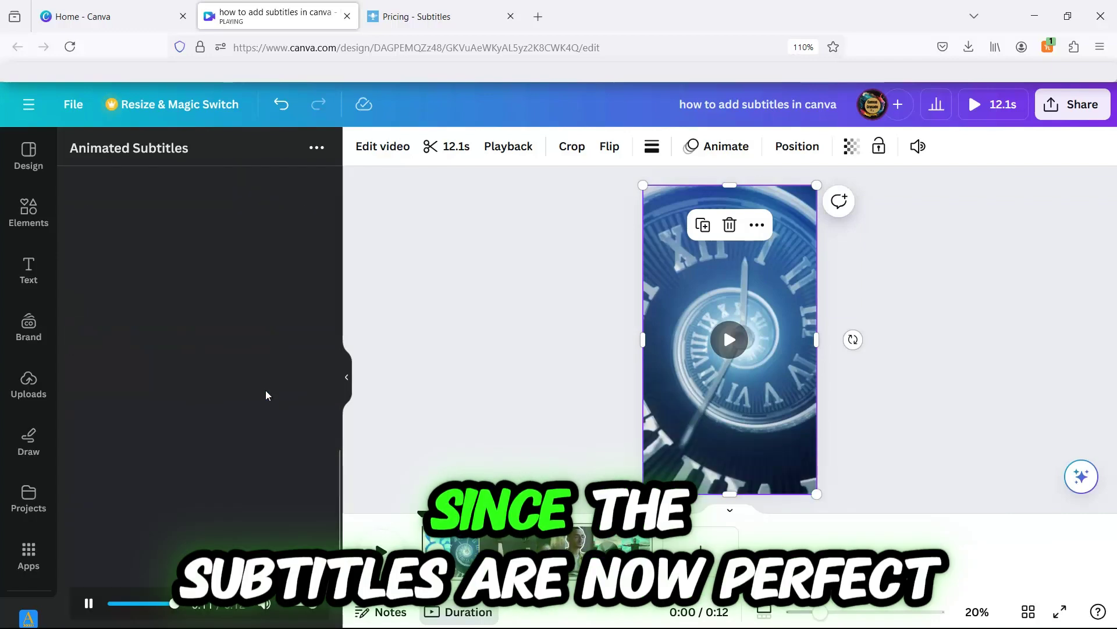
scroll(265, 395, "down", 1)
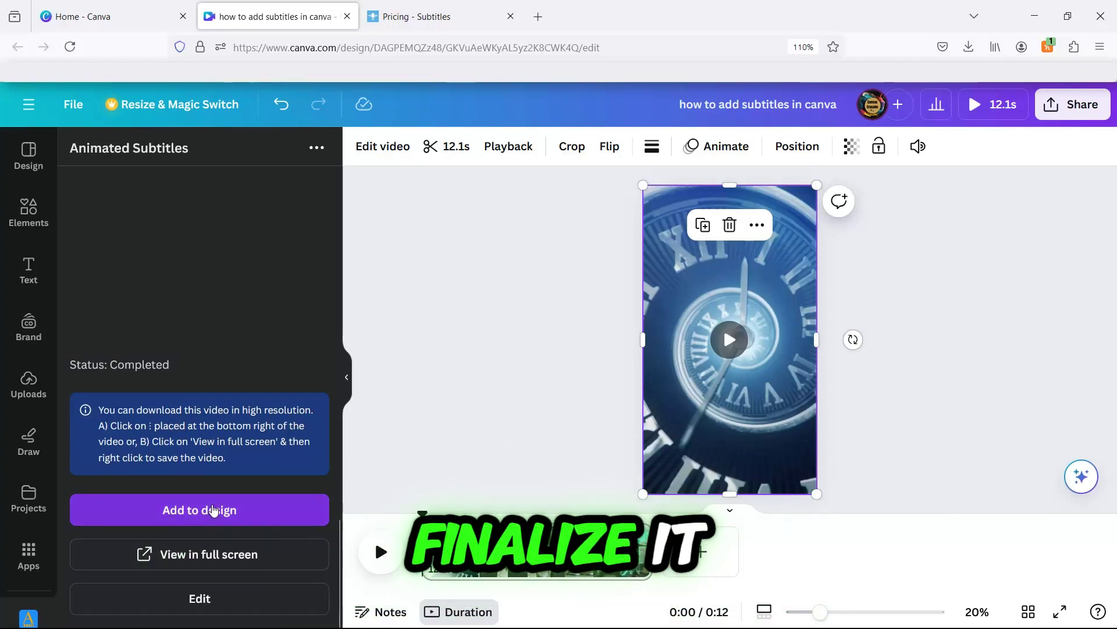
- Insert the subtitled video as a second page, extending the design to 24.2 seconds
left_click(213, 509)
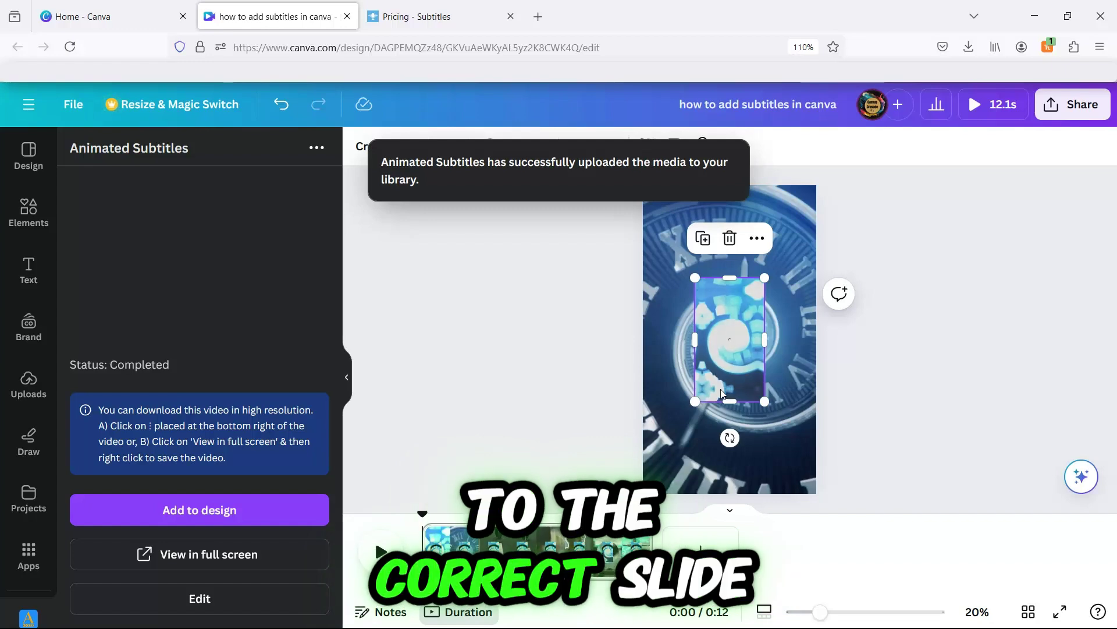
left_click_drag(722, 355, 698, 552)
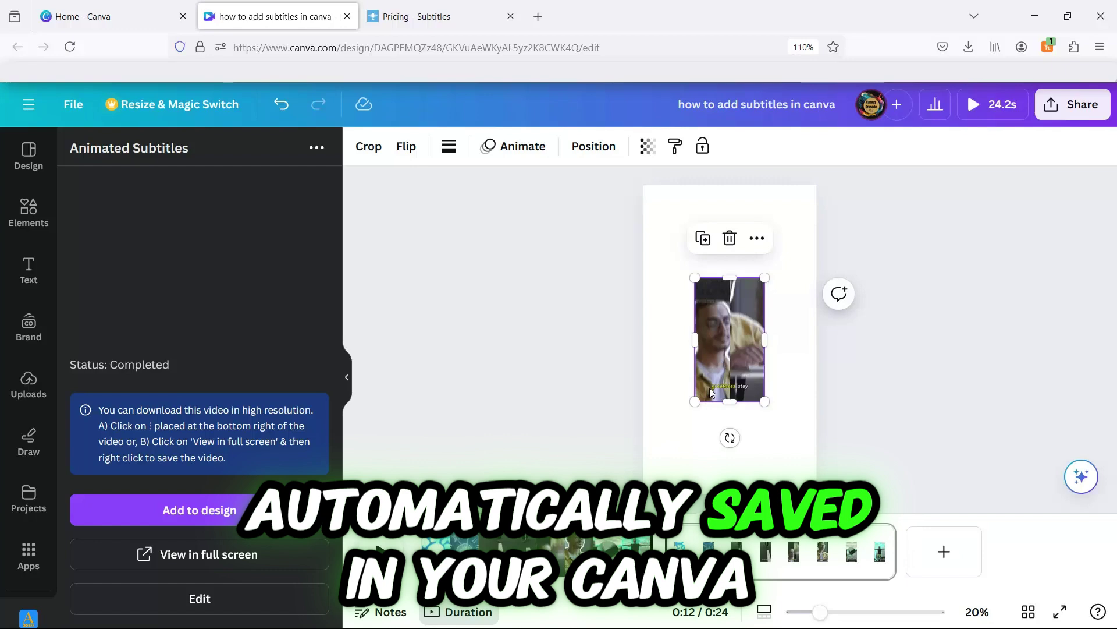
- Delete the original unsubtitled first page
left_click(592, 553)
left_click(635, 538)
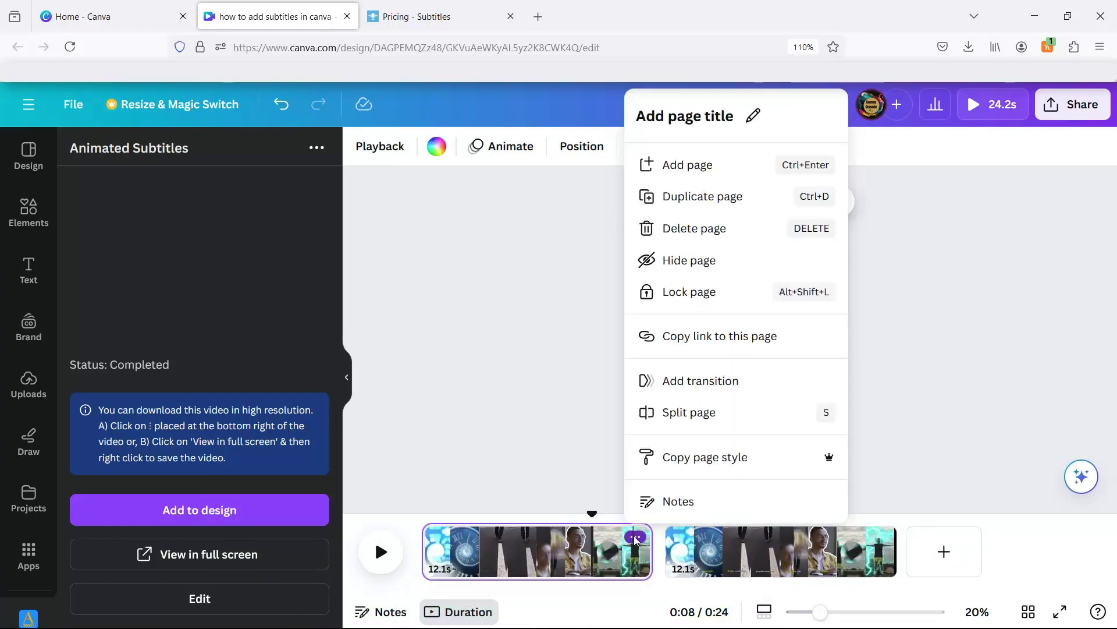
left_click(675, 232)
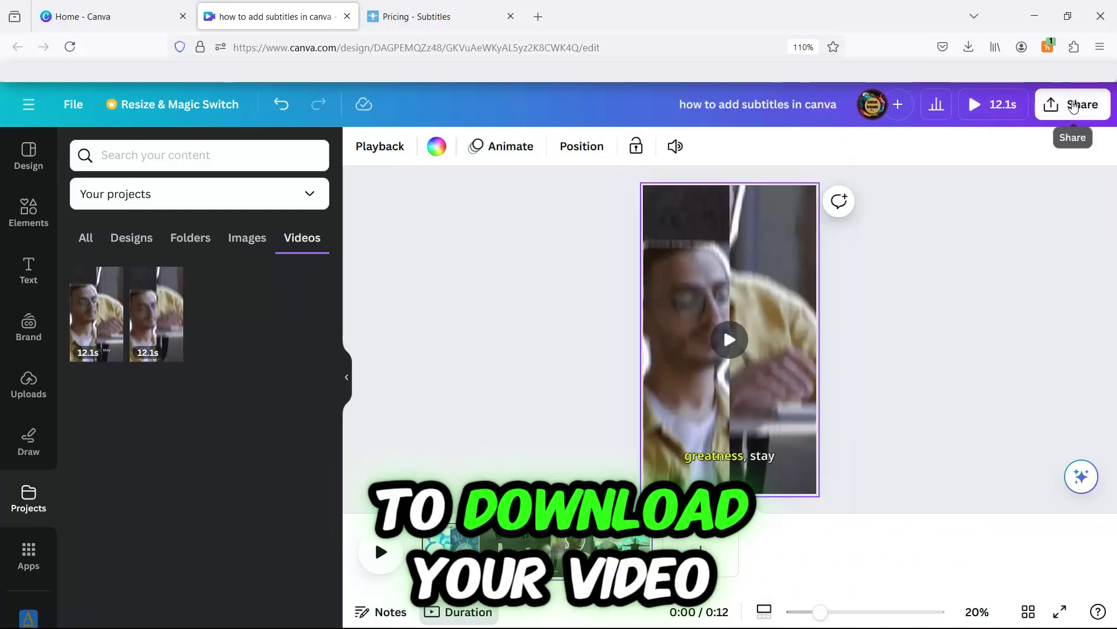
- Download the subtitled design as an MP4 video
left_click(1076, 107)
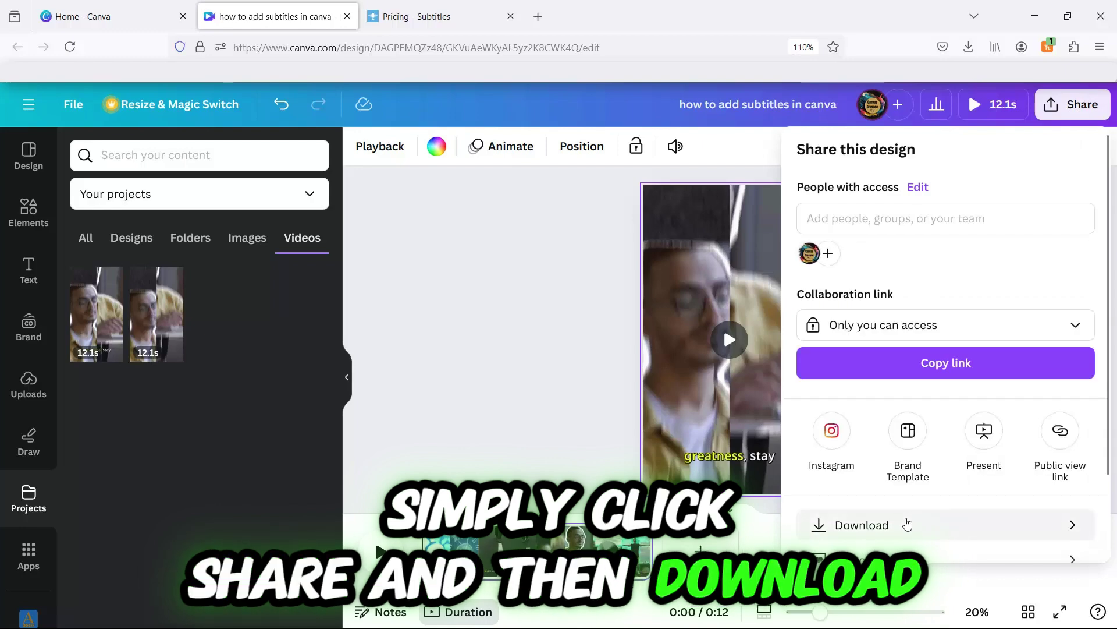
left_click(912, 522)
left_click(894, 403)
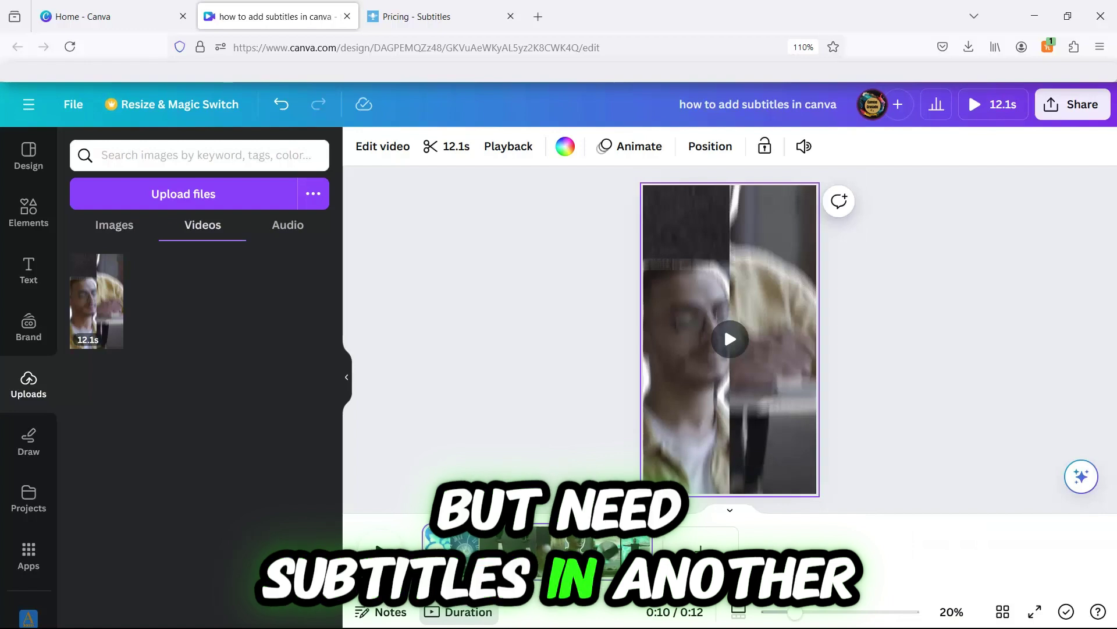
left_click(724, 323)
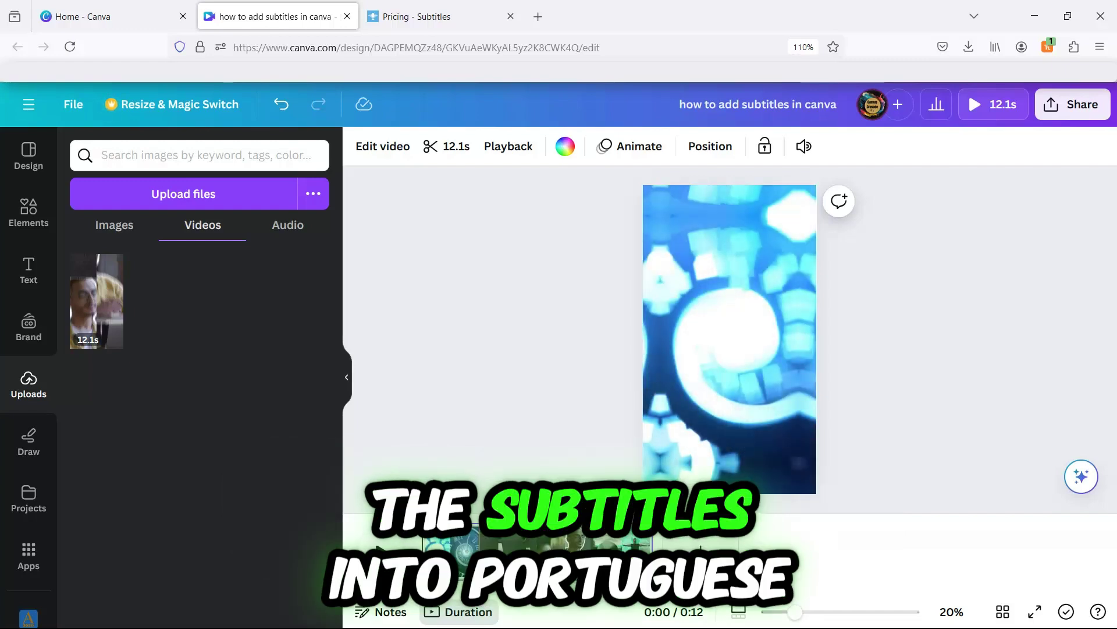
key("space")
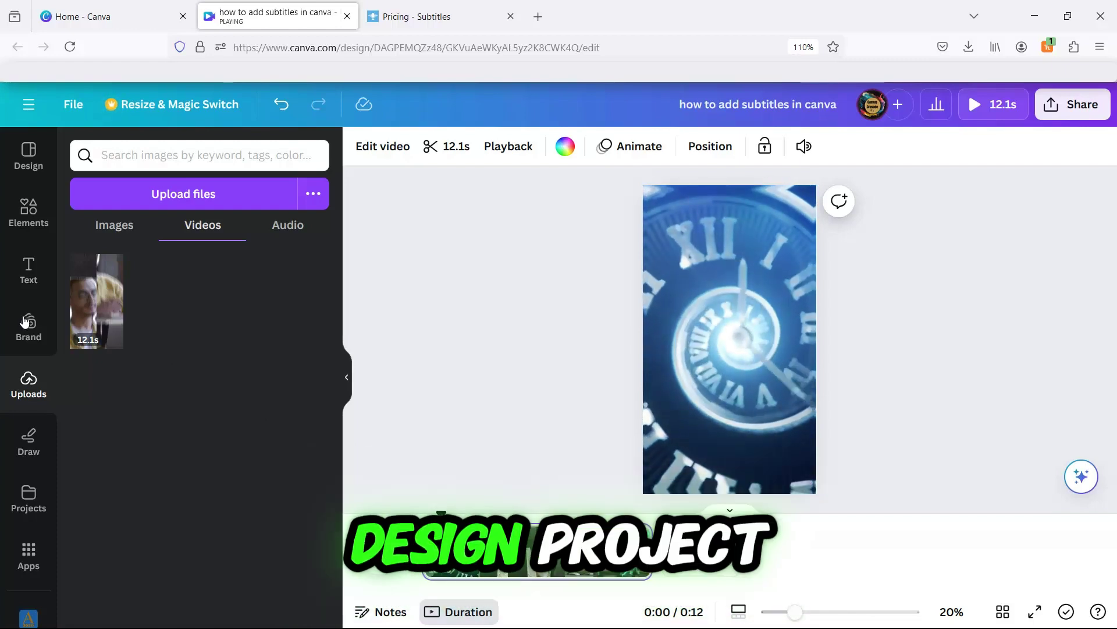
- Search the apps for 'Subtitles', open the Translate Subtitle app's details and browse its preview images
left_click(29, 556)
left_click(133, 155)
type("Subtitles")
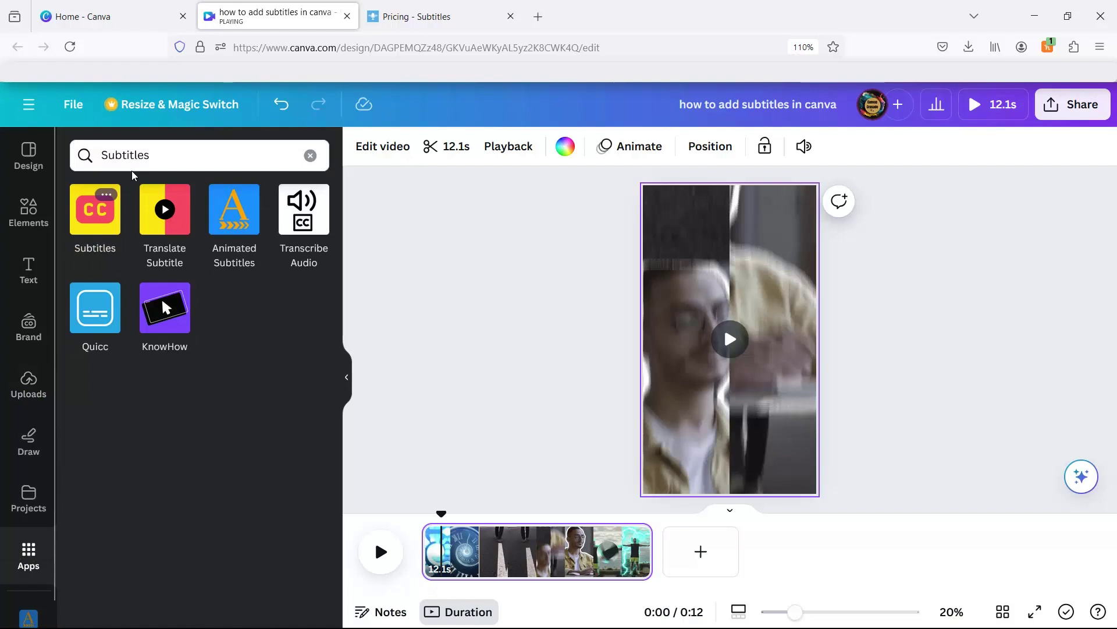
left_click(165, 227)
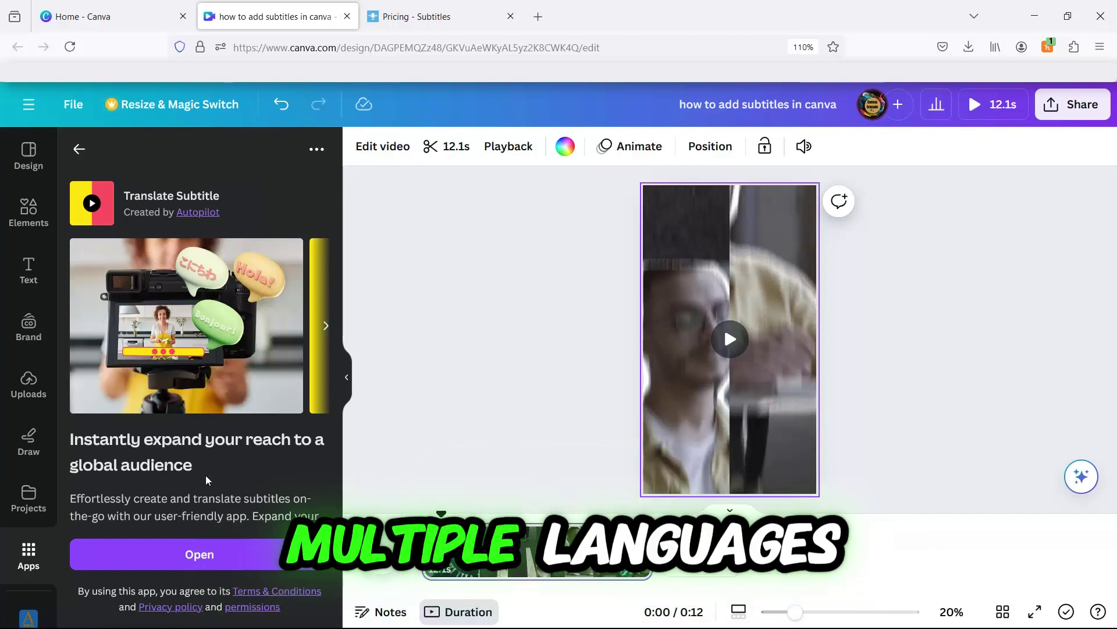
scroll(259, 444, "down", 1)
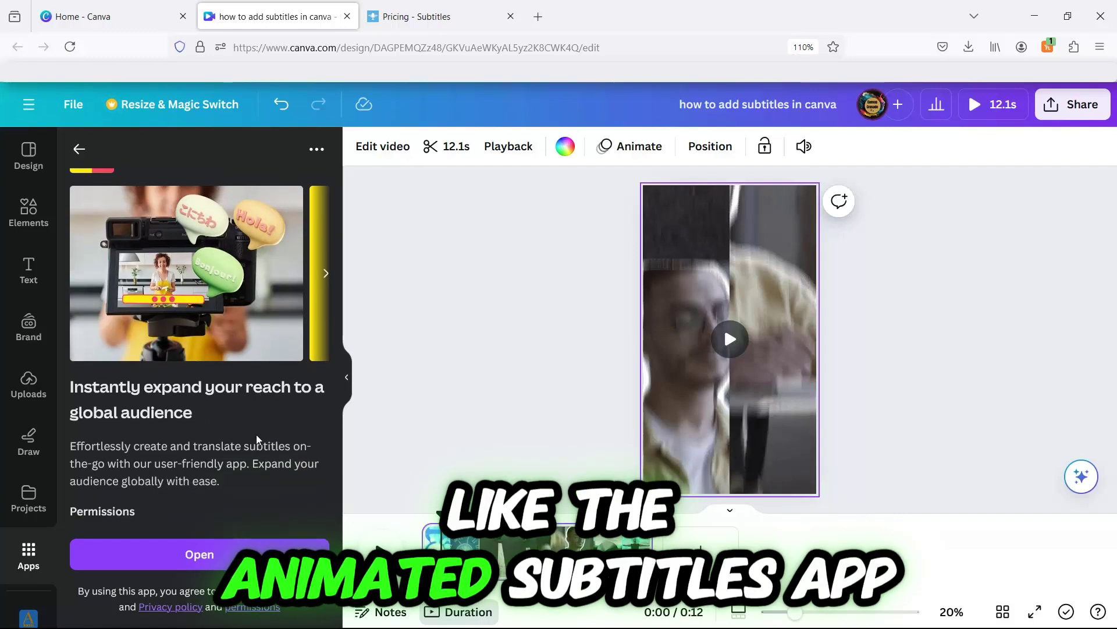
scroll(256, 434, "down", 1)
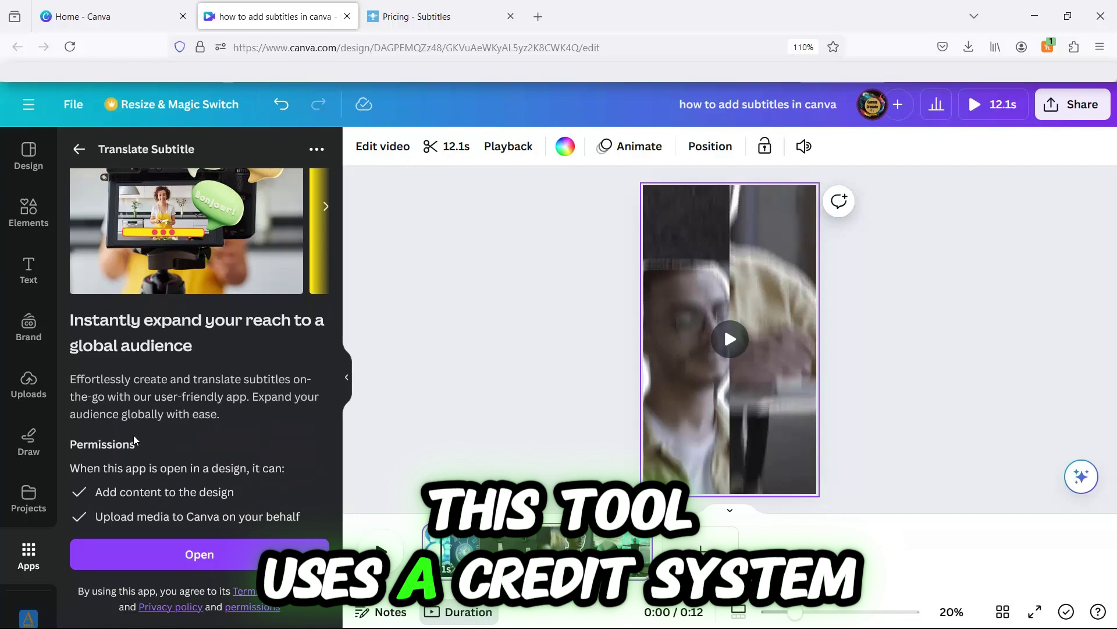
scroll(194, 426, "up", 2)
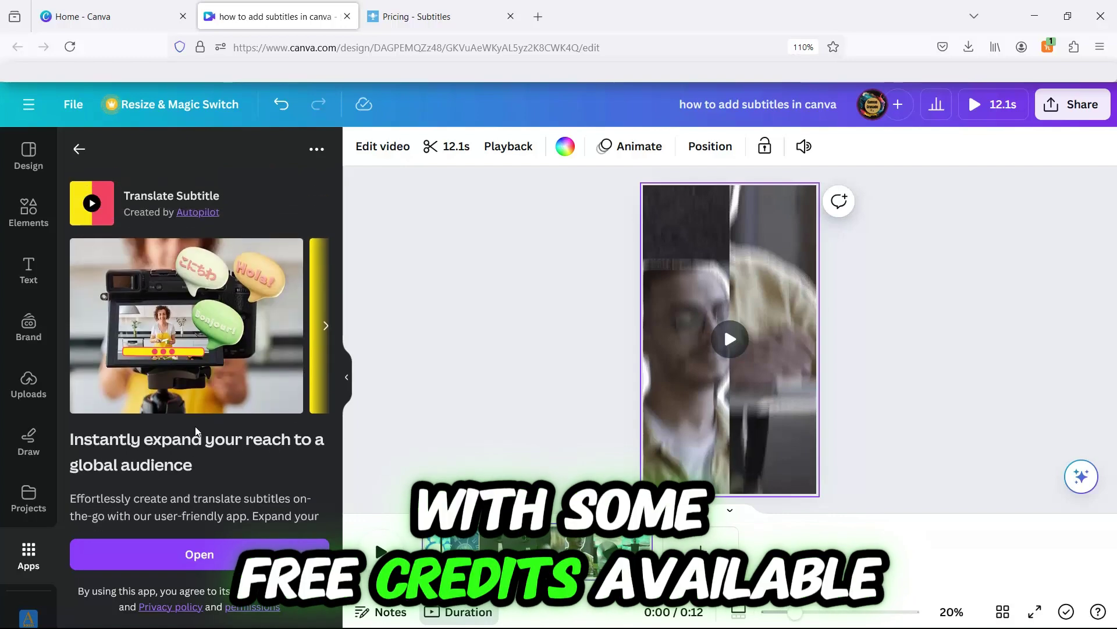
left_click(326, 327)
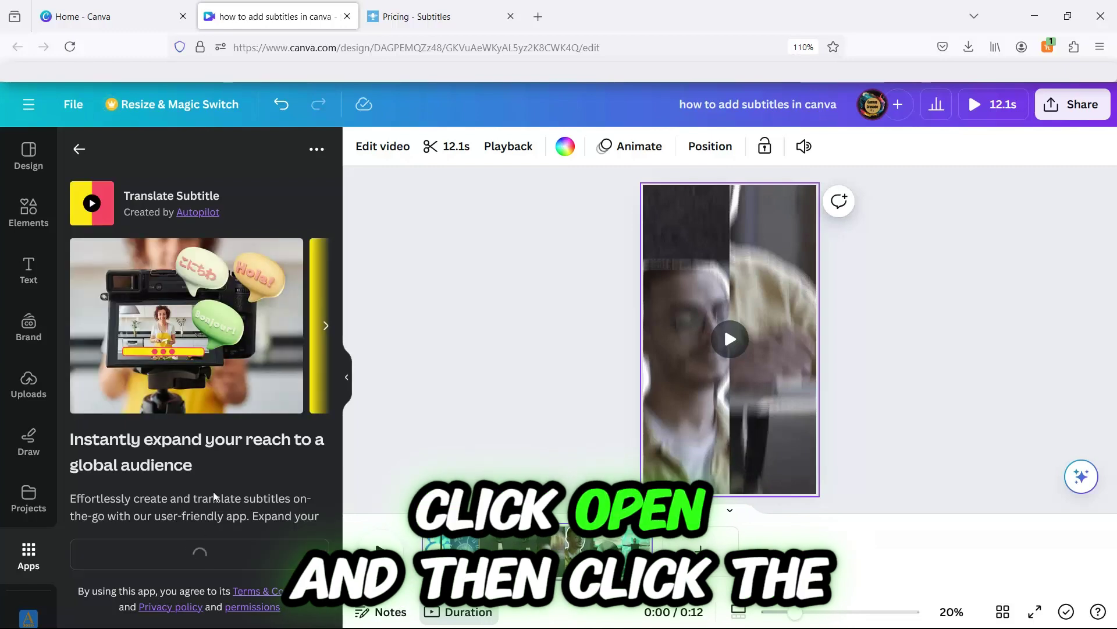
- Open the Translate Subtitle app and start it on the video
left_click(198, 554)
left_click(174, 314)
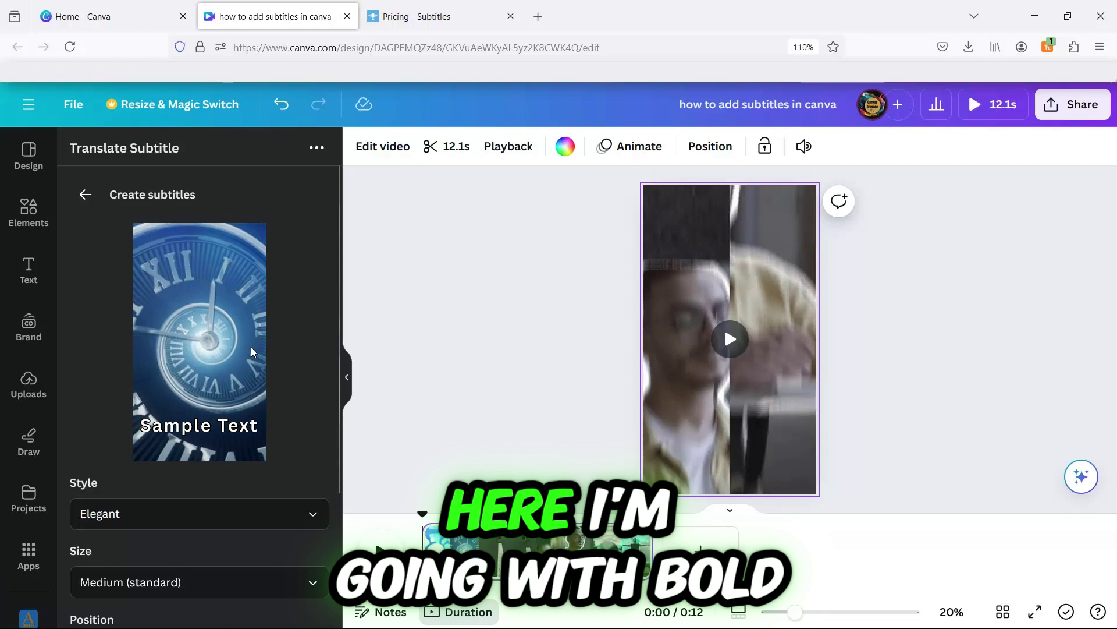
scroll(220, 407, "down", 2)
- Preview the Neat, Chic, Classic and Clear subtitle styles, then choose Bold
left_click(216, 447)
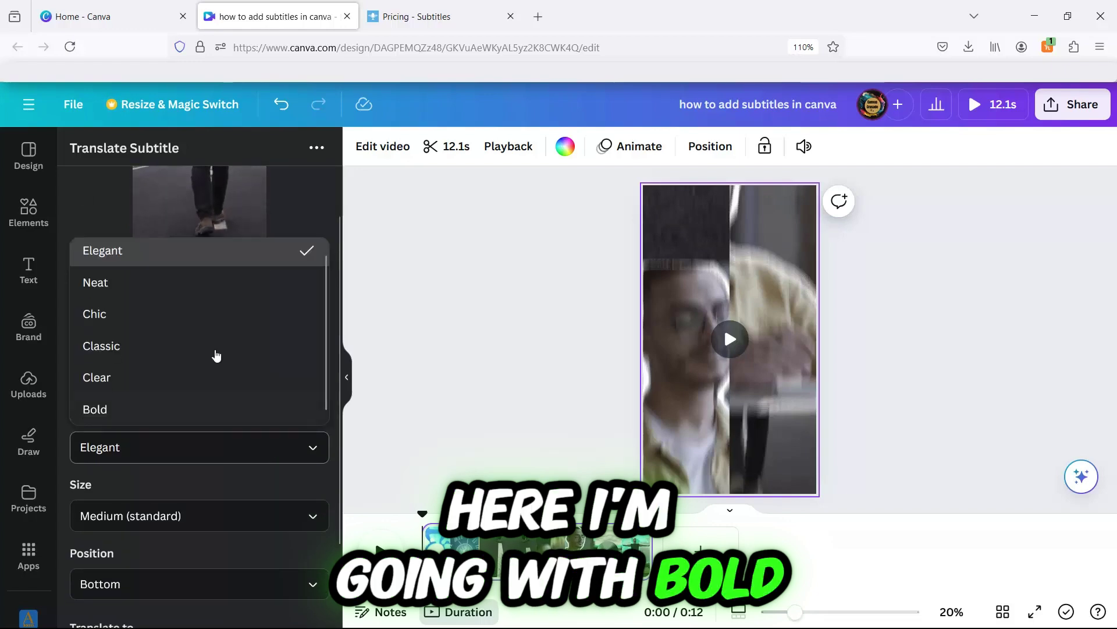
left_click(257, 280)
left_click(233, 447)
left_click(168, 317)
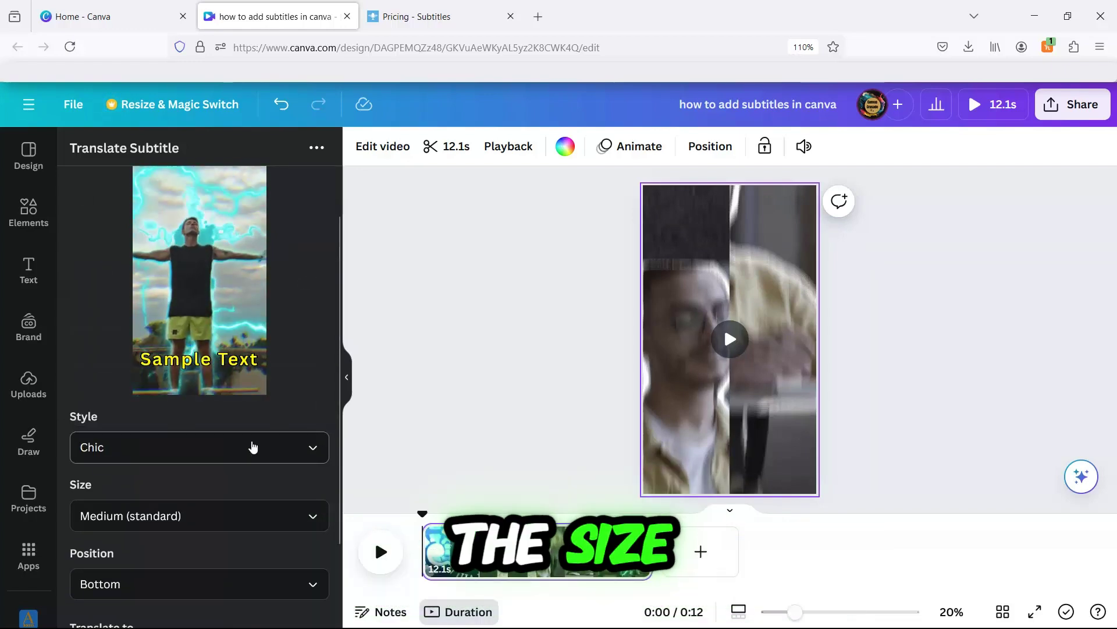
left_click(267, 460)
left_click(160, 344)
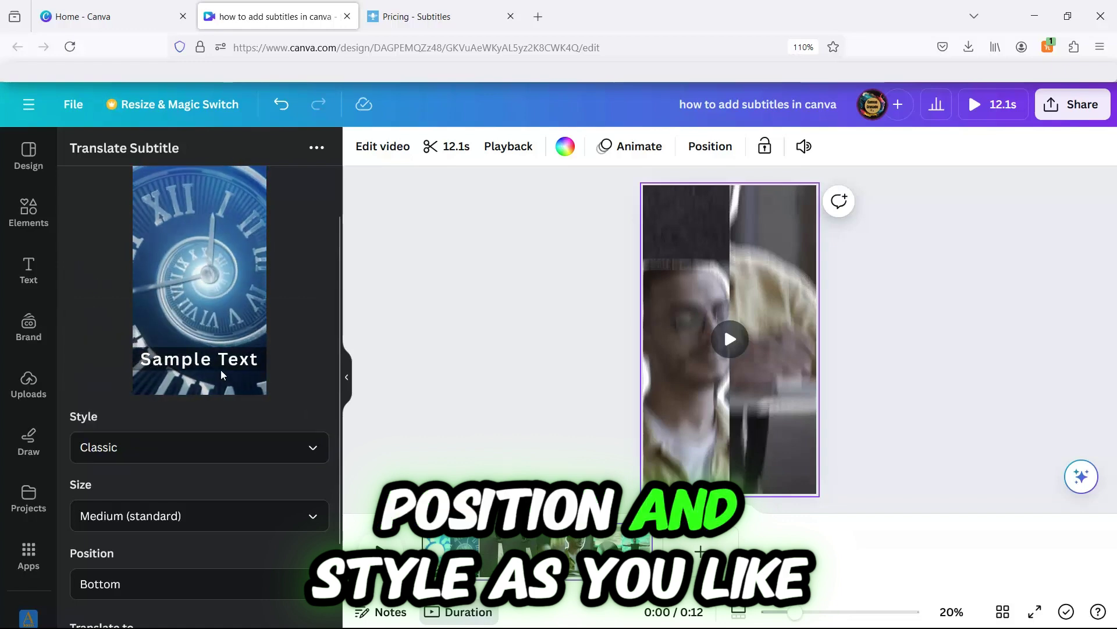
left_click(255, 447)
left_click(194, 378)
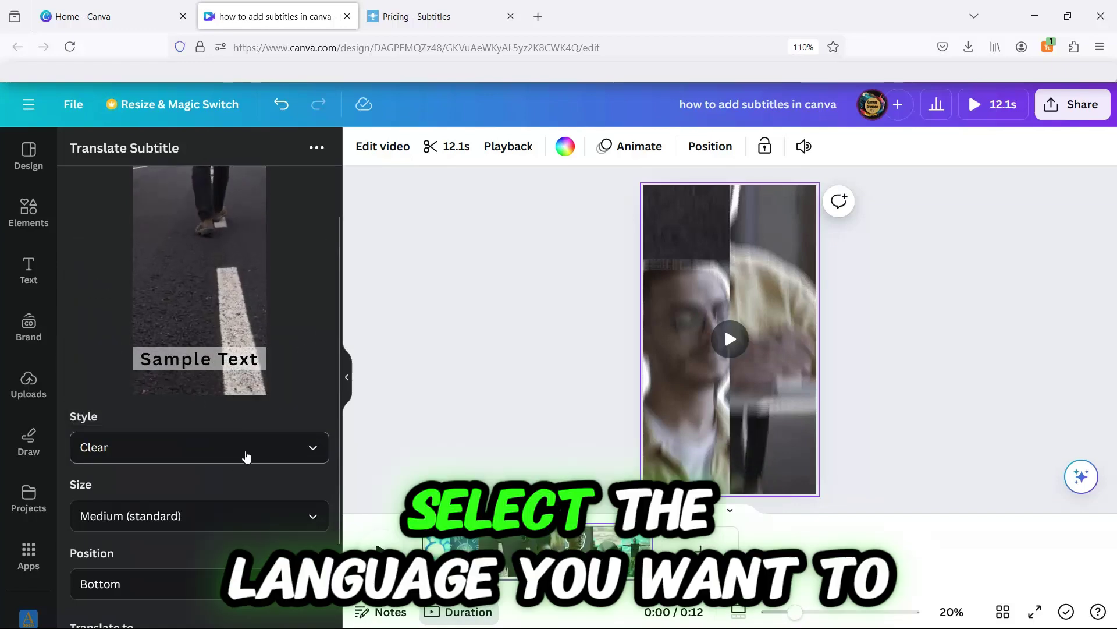
left_click(244, 451)
left_click(195, 409)
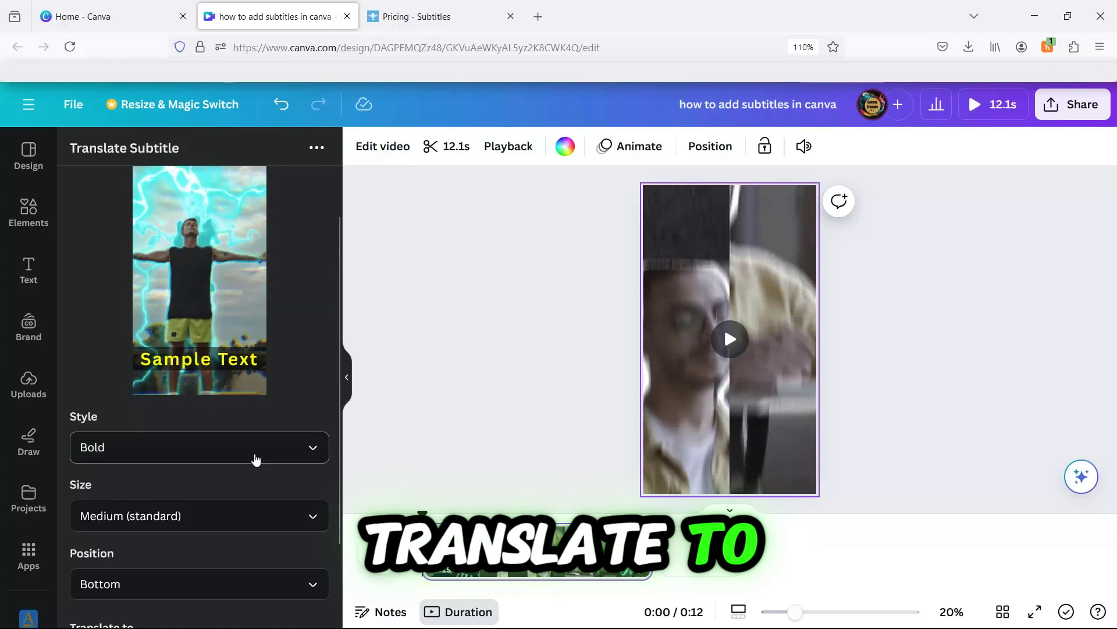
- Set the translation language to Portuguese, keeping Medium size and Bottom position
scroll(238, 515, "down", 2)
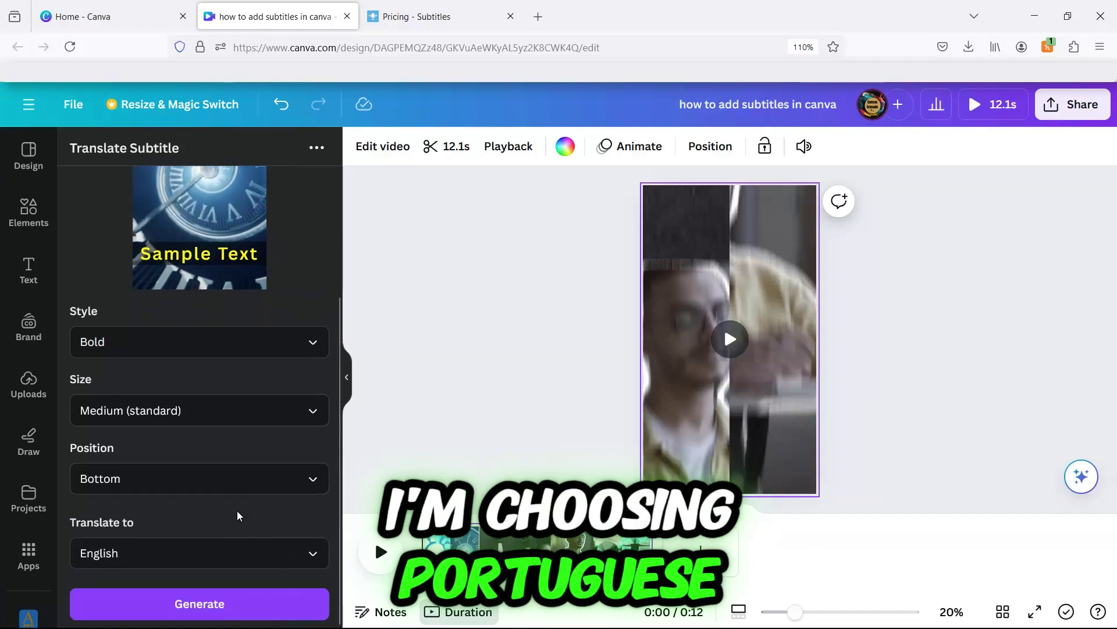
left_click(228, 548)
scroll(228, 489, "down", 3)
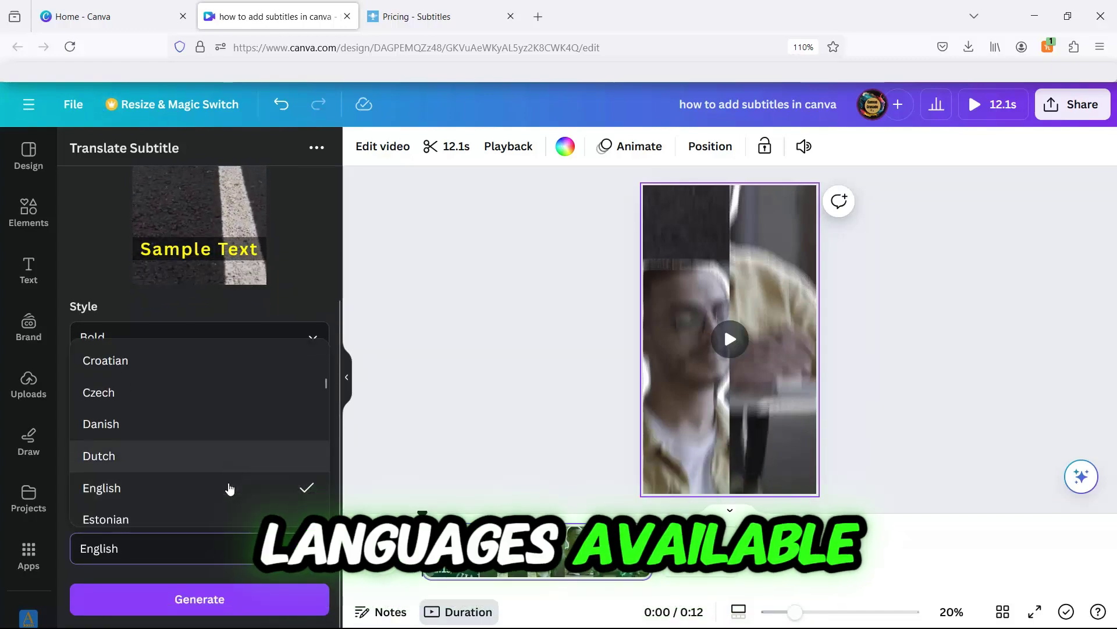
scroll(228, 489, "down", 2)
scroll(228, 488, "down", 2)
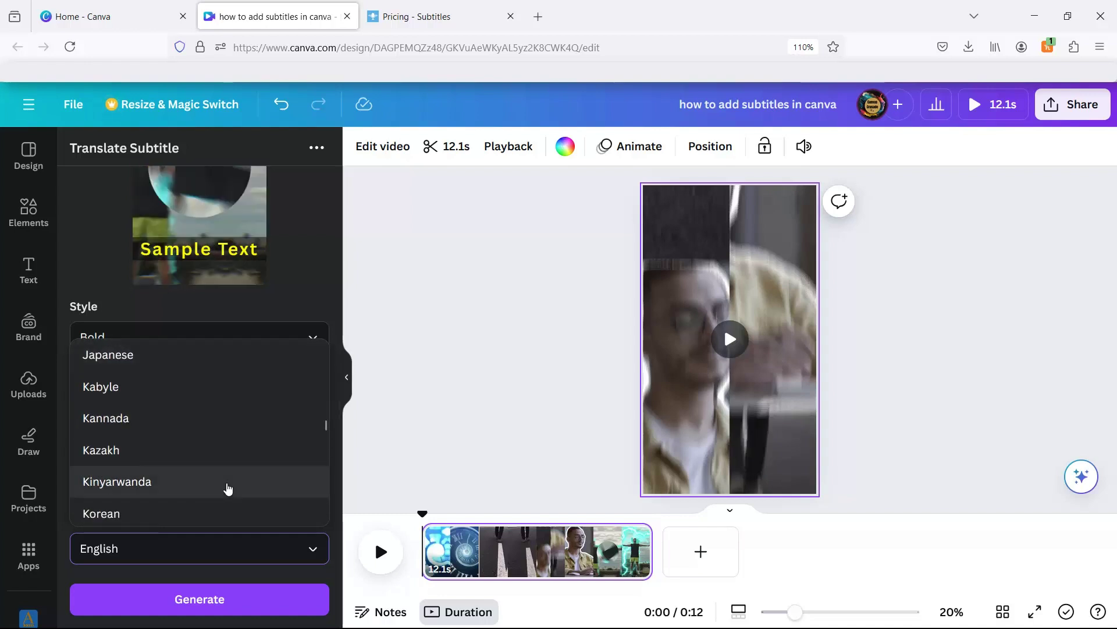
scroll(227, 489, "down", 6)
left_click(149, 428)
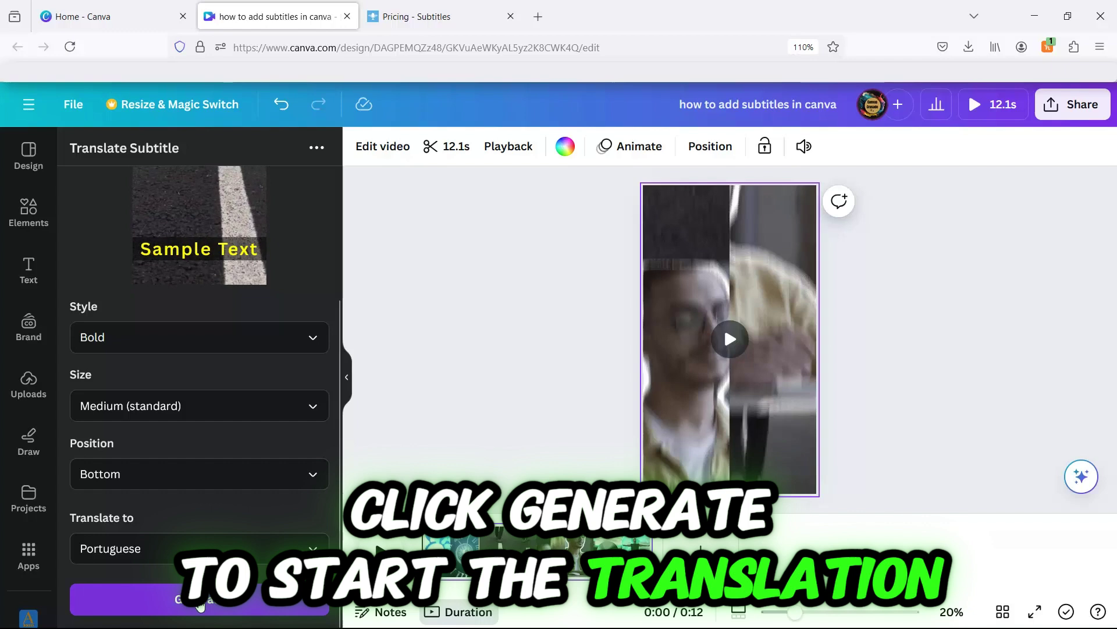
- Generate English subtitle lines from the speech, review them, and translate them into Portuguese
left_click(199, 605)
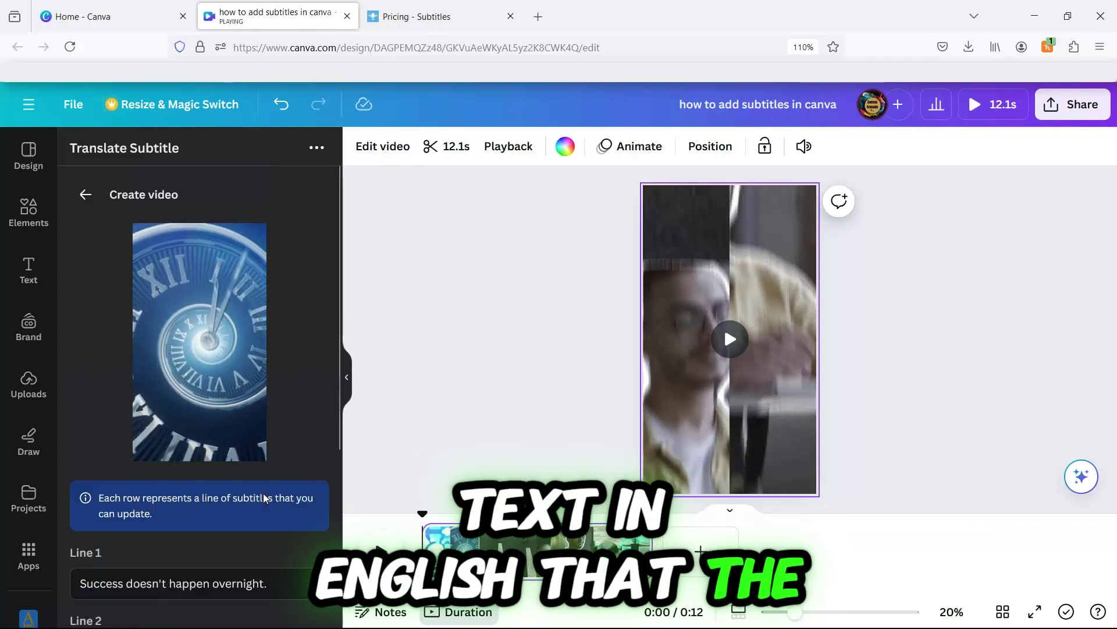
scroll(226, 454, "down", 2)
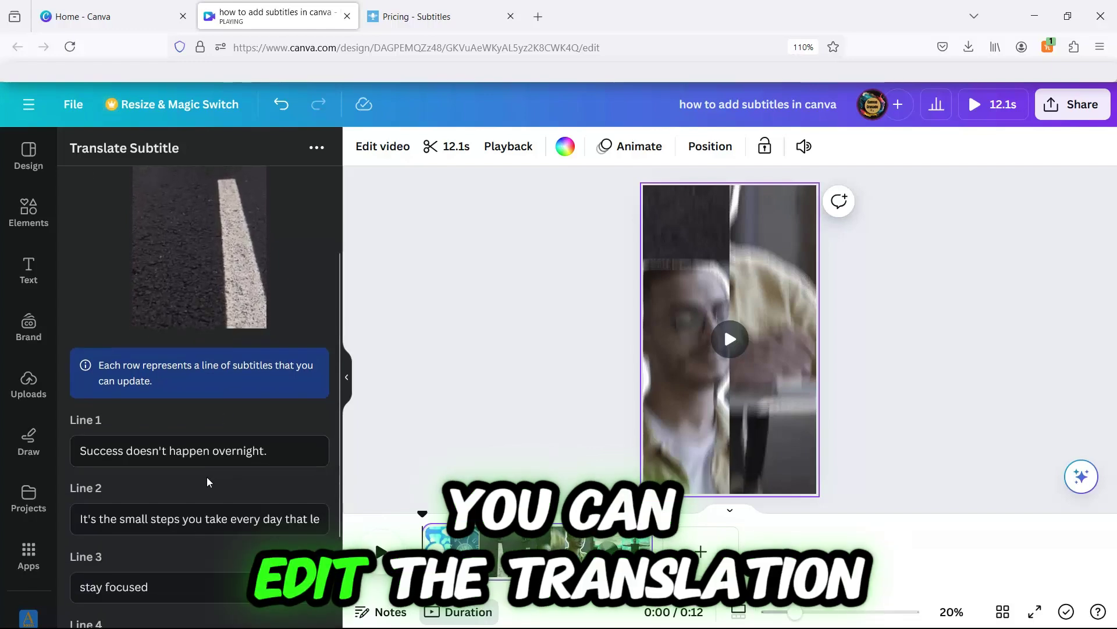
scroll(204, 480, "down", 2)
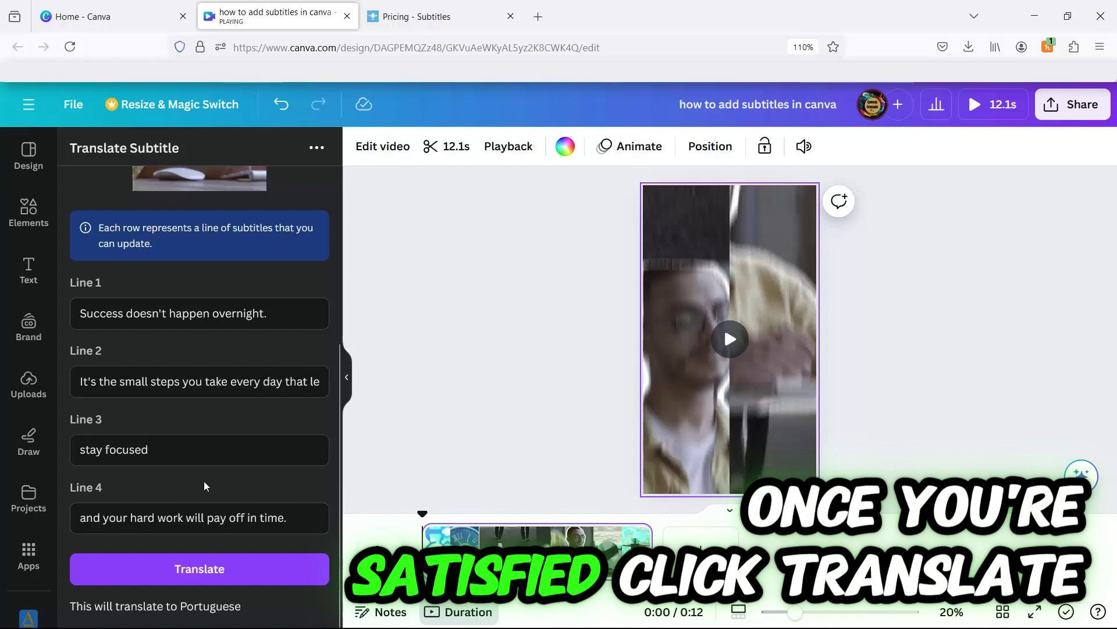
left_click(198, 575)
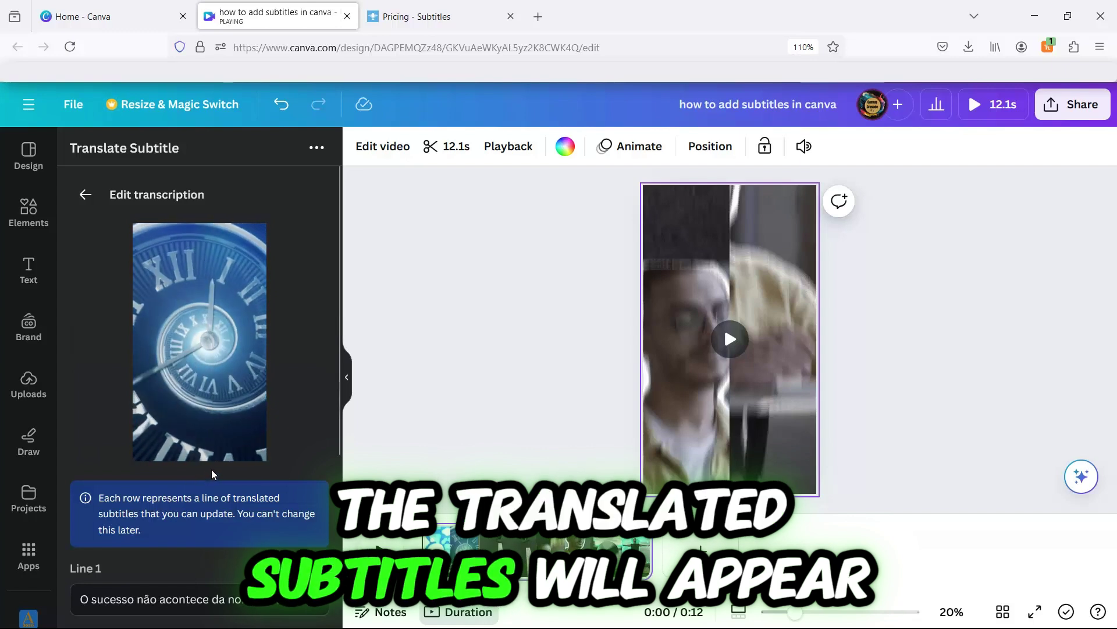
scroll(213, 474, "down", 4)
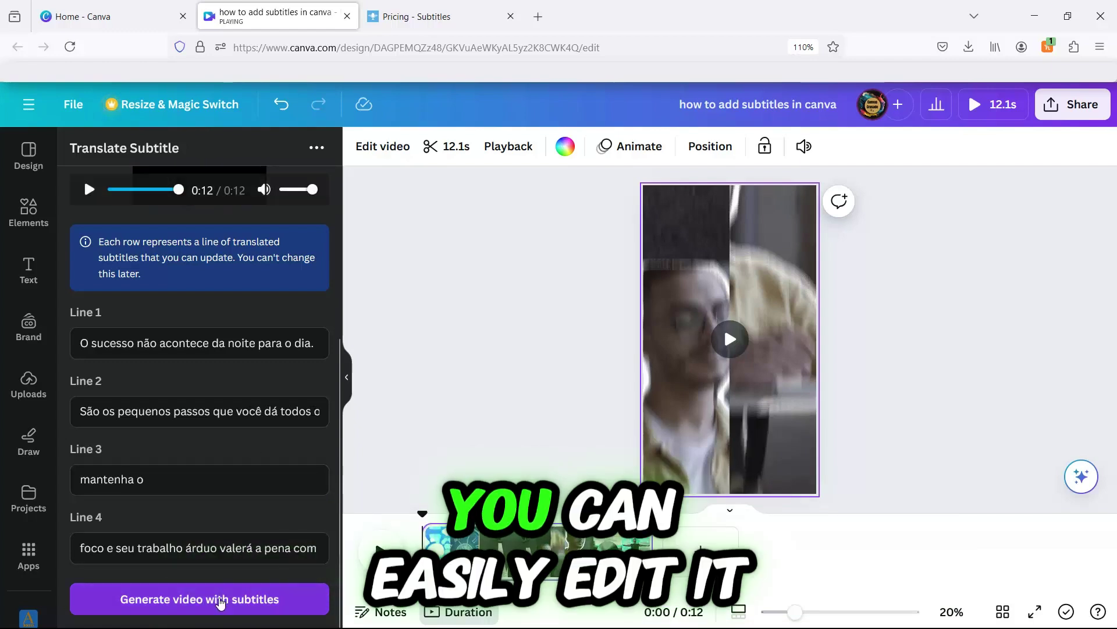
- Generate the Portuguese-subtitled video and play its preview from History
left_click(220, 600)
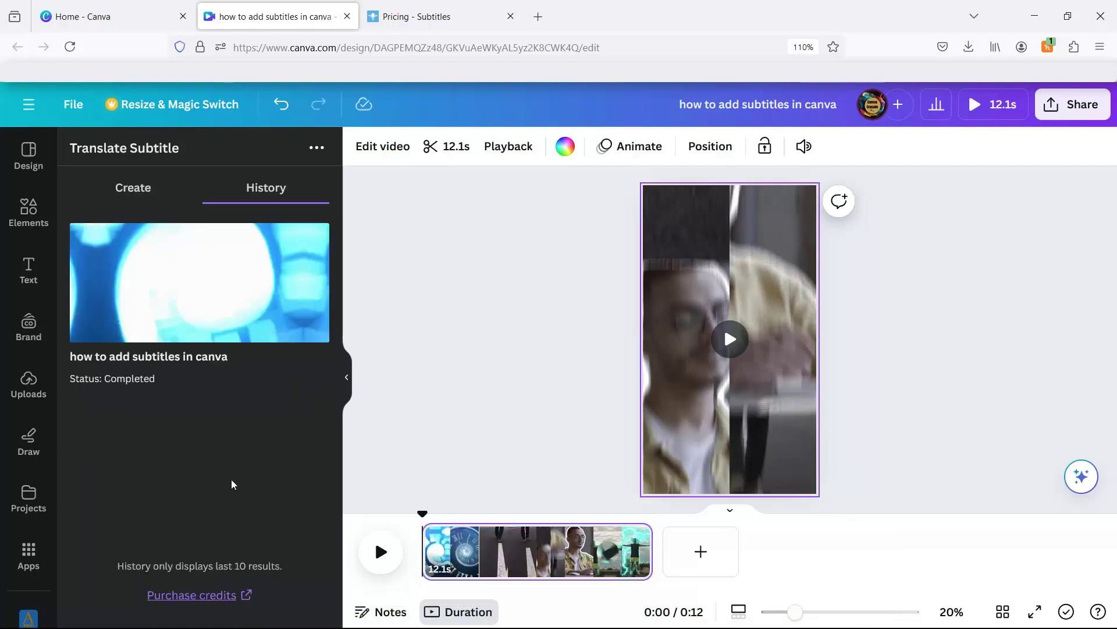
left_click(189, 312)
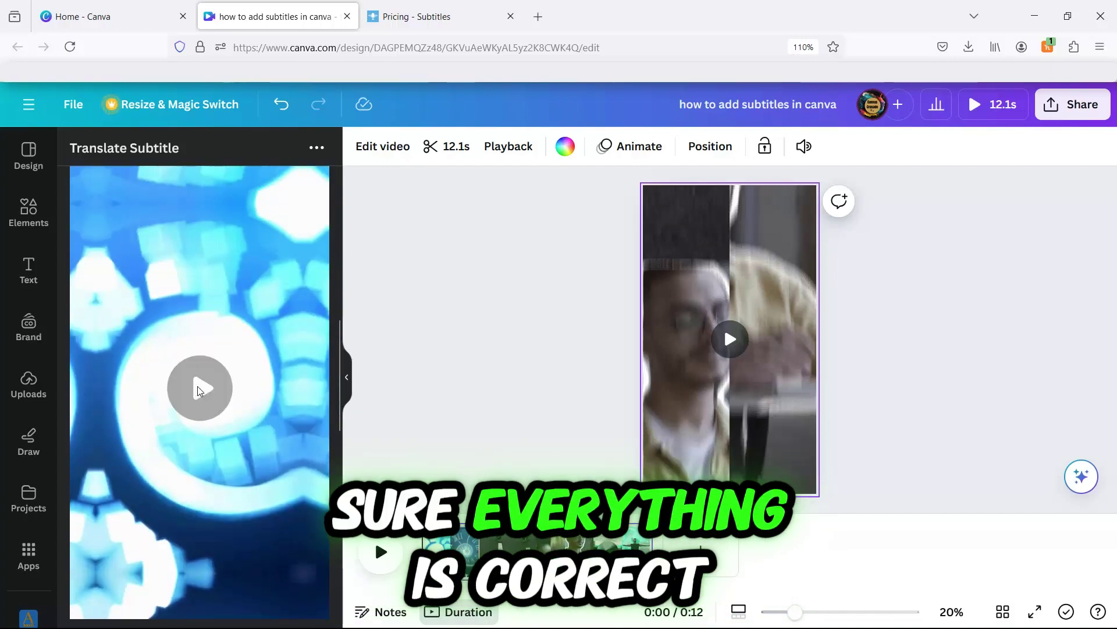
left_click(200, 385)
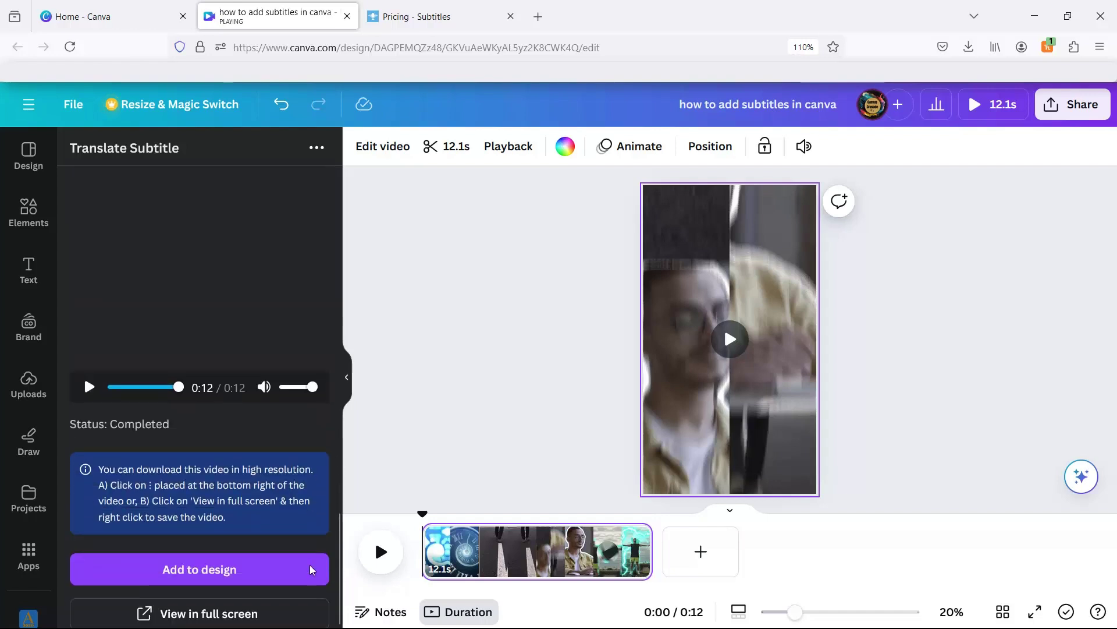
- Add a new page with the Portuguese-subtitled video stretched to fill it, then delete page 1
left_click(711, 550)
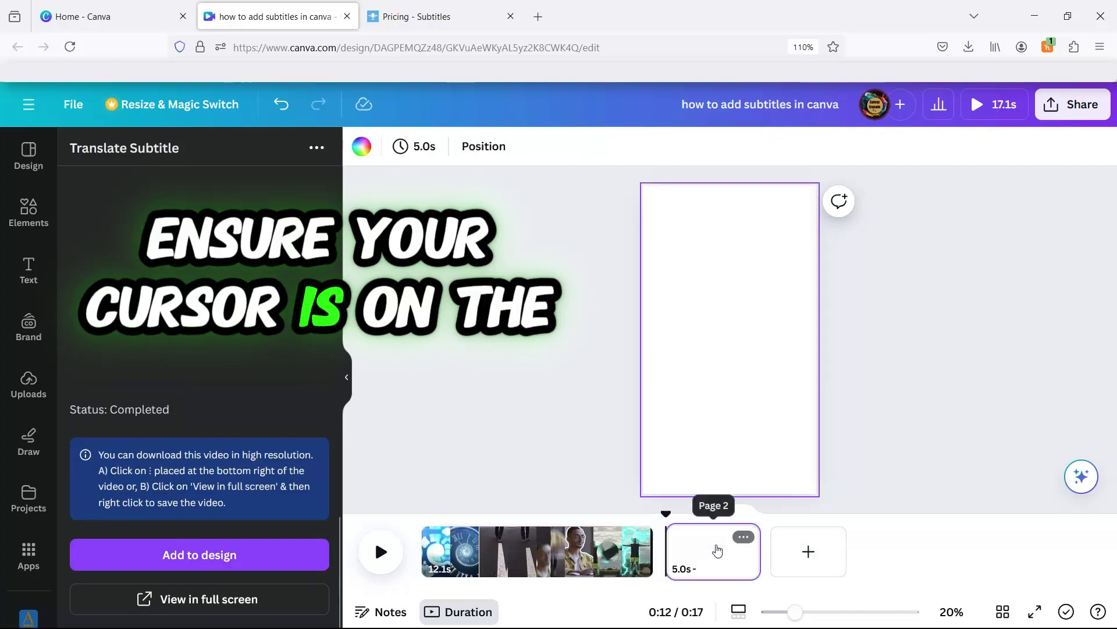
left_click(189, 559)
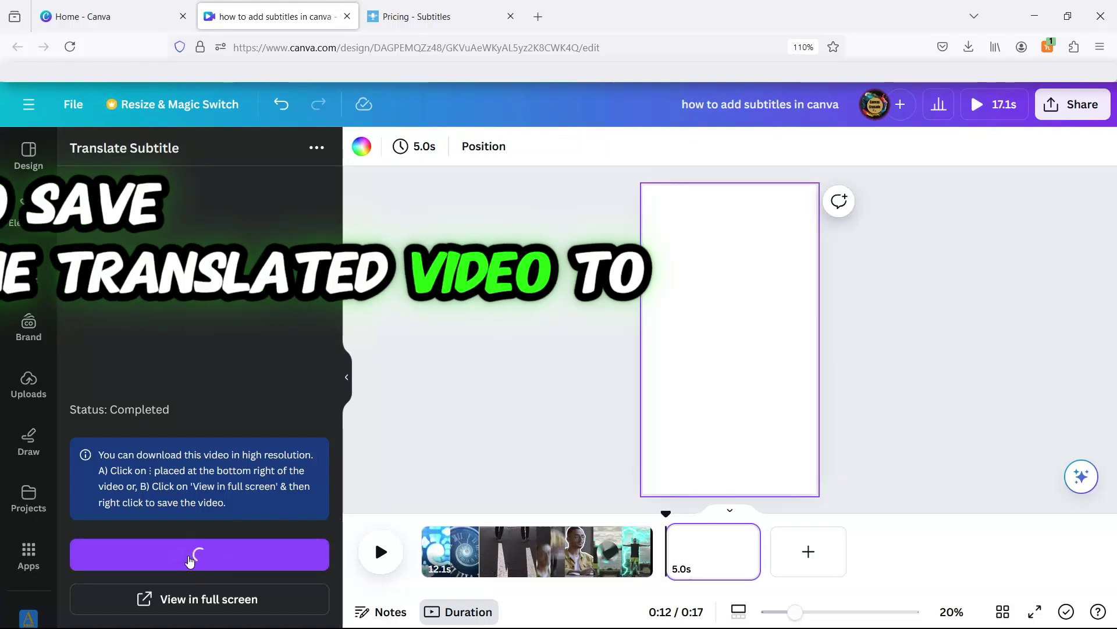
left_click_drag(693, 411, 643, 494)
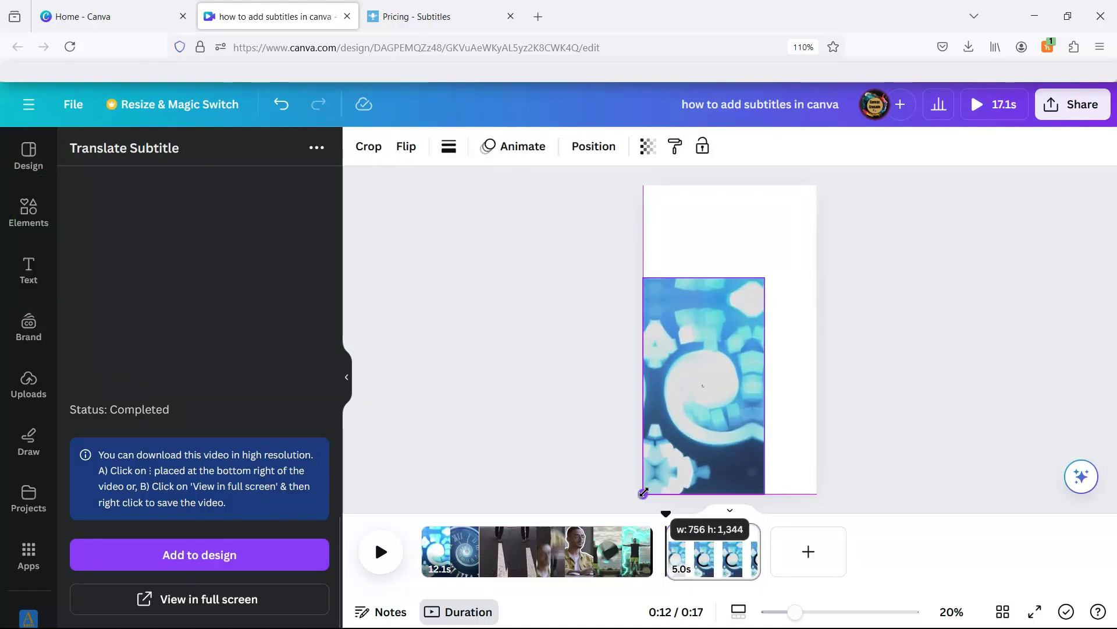
left_click_drag(766, 278, 817, 185)
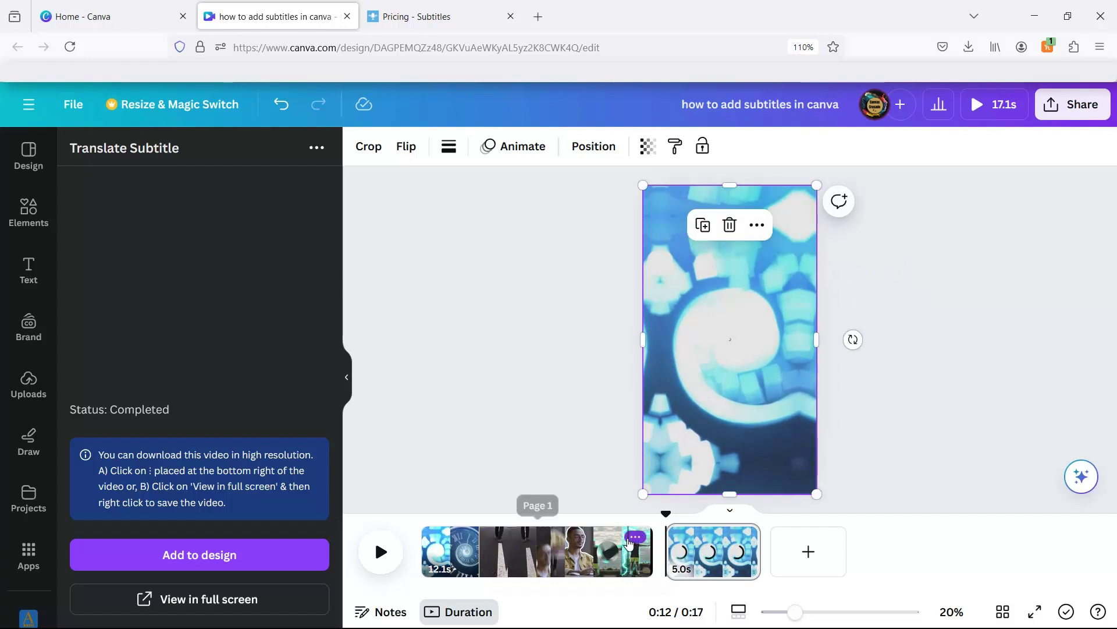
left_click(631, 538)
left_click(676, 262)
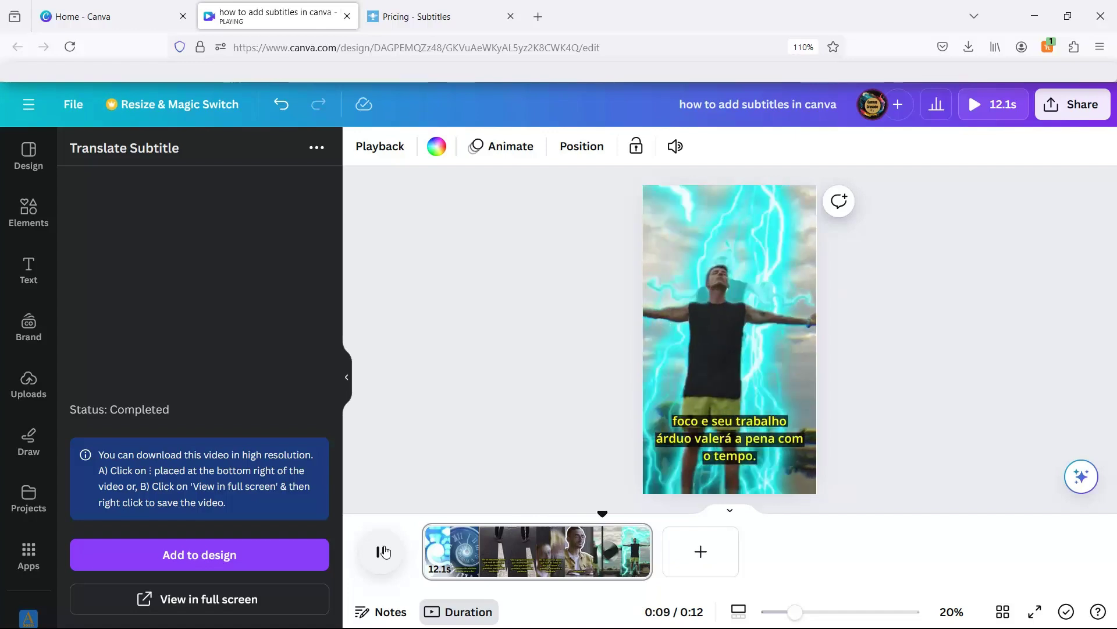
- Pause playback and download the design as a 1080p MP4 video
left_click(386, 549)
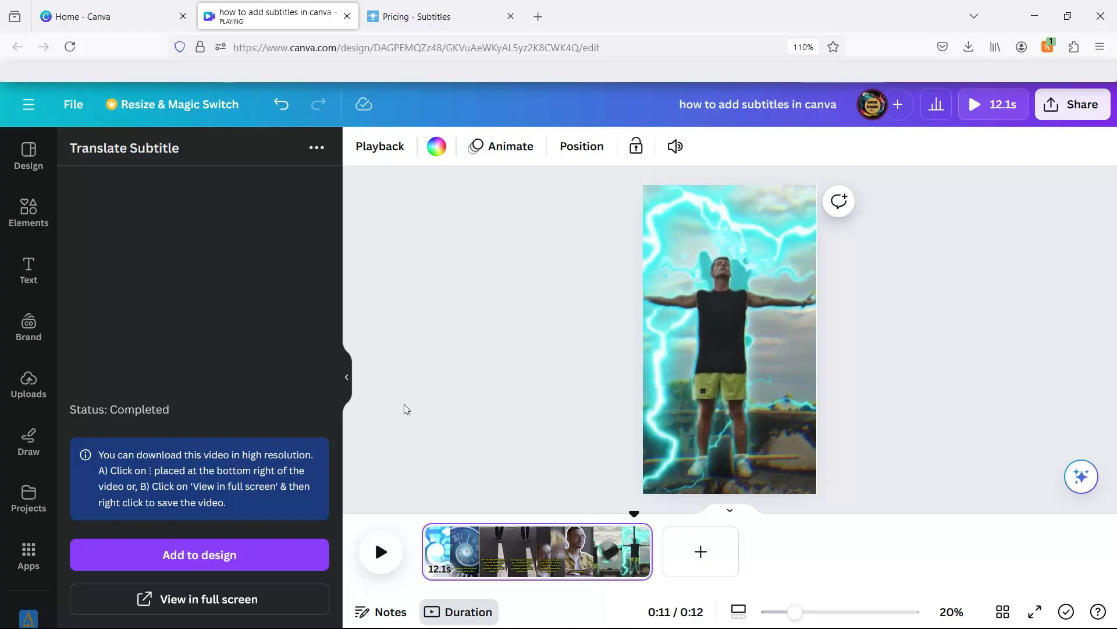
left_click(1072, 104)
left_click(838, 524)
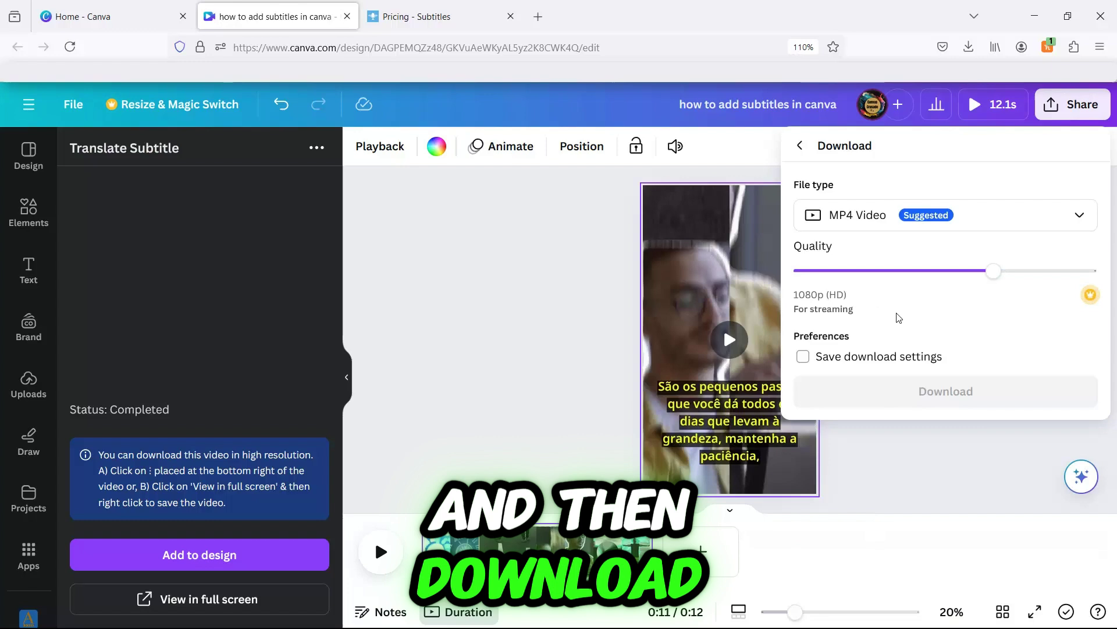
left_click(866, 392)
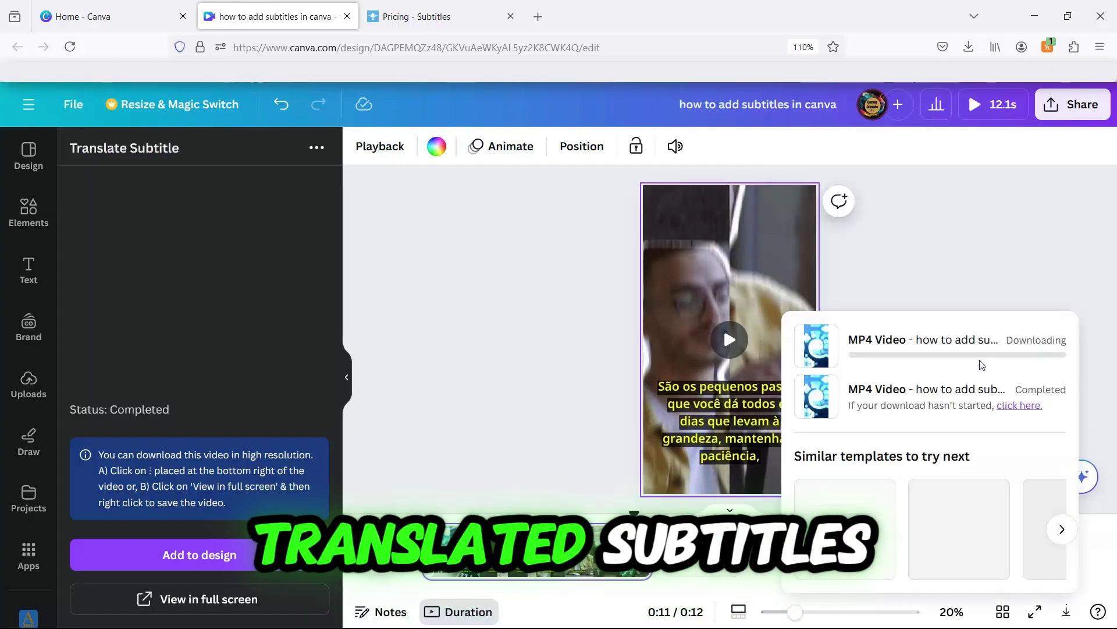